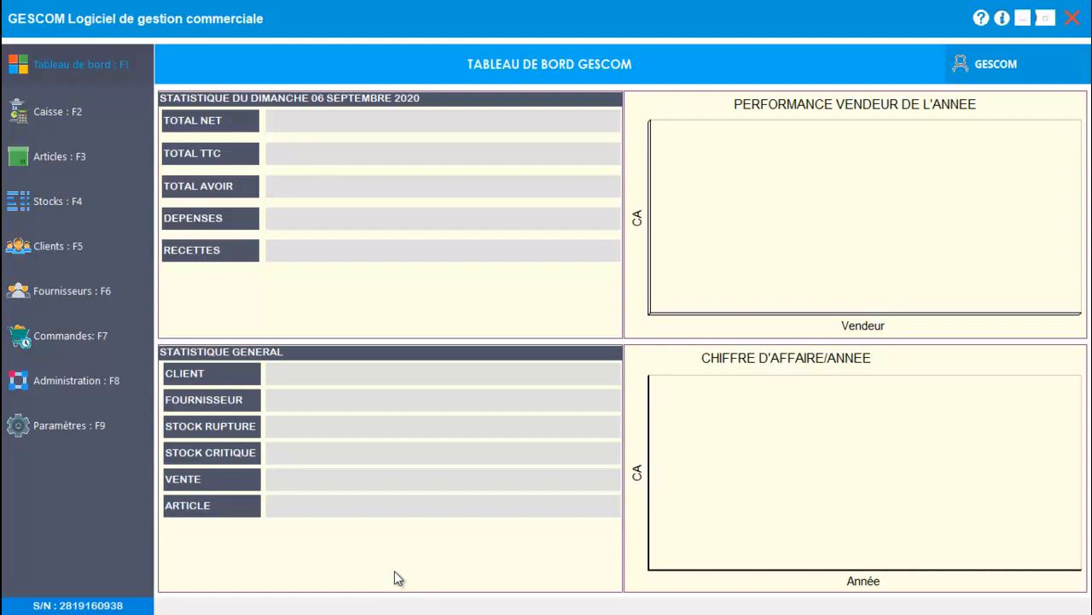
- Open the article categories management and add a category named Souris
click(68, 162)
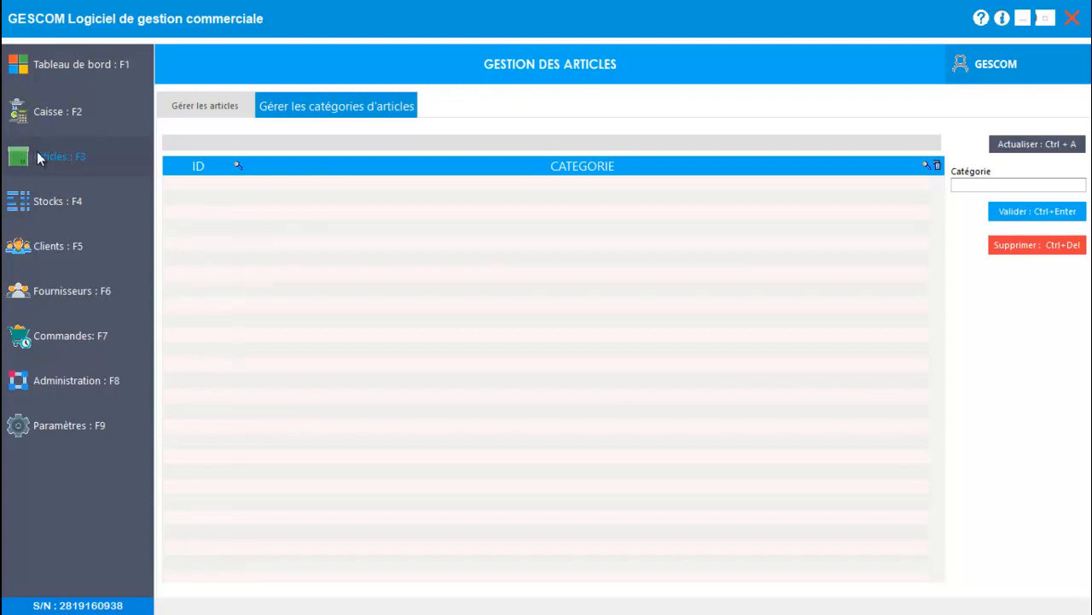
click(189, 104)
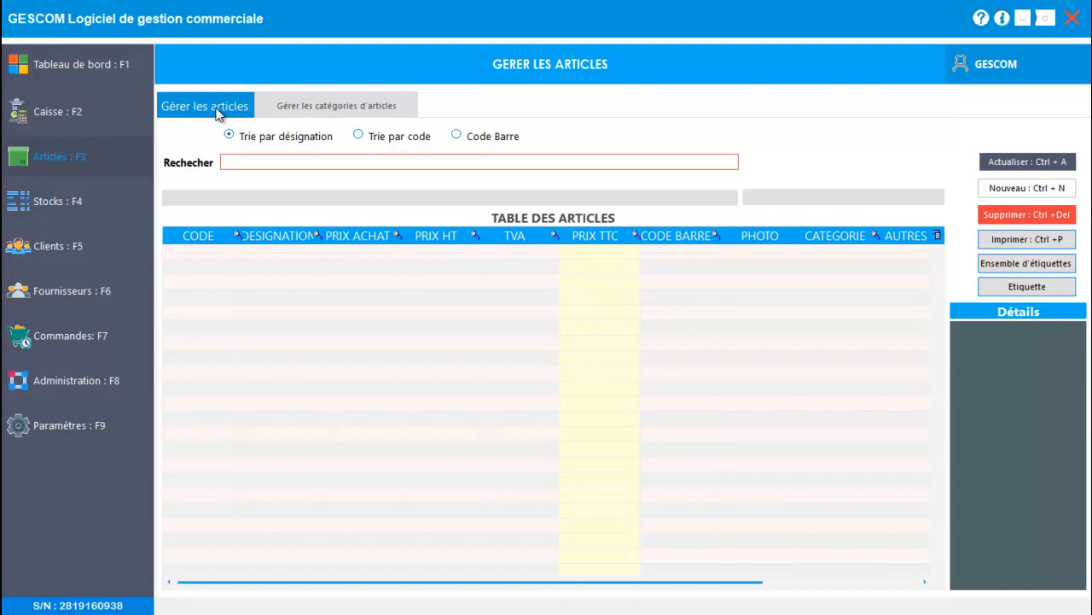
click(349, 106)
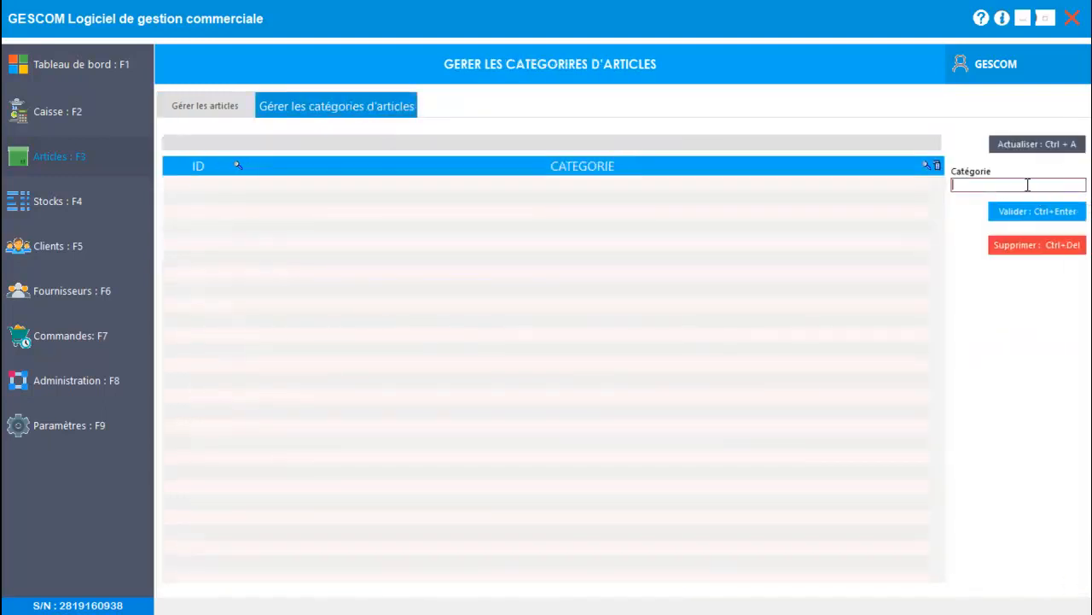
text(Souris)
click(1061, 221)
click(611, 352)
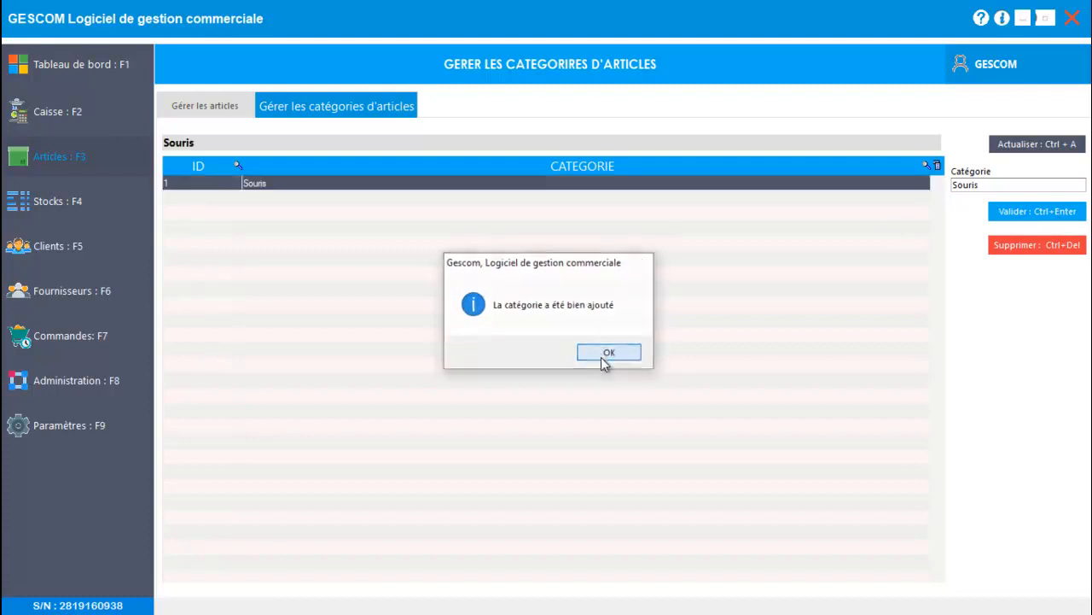
- Add an article category named Clavier
double_click(1000, 184)
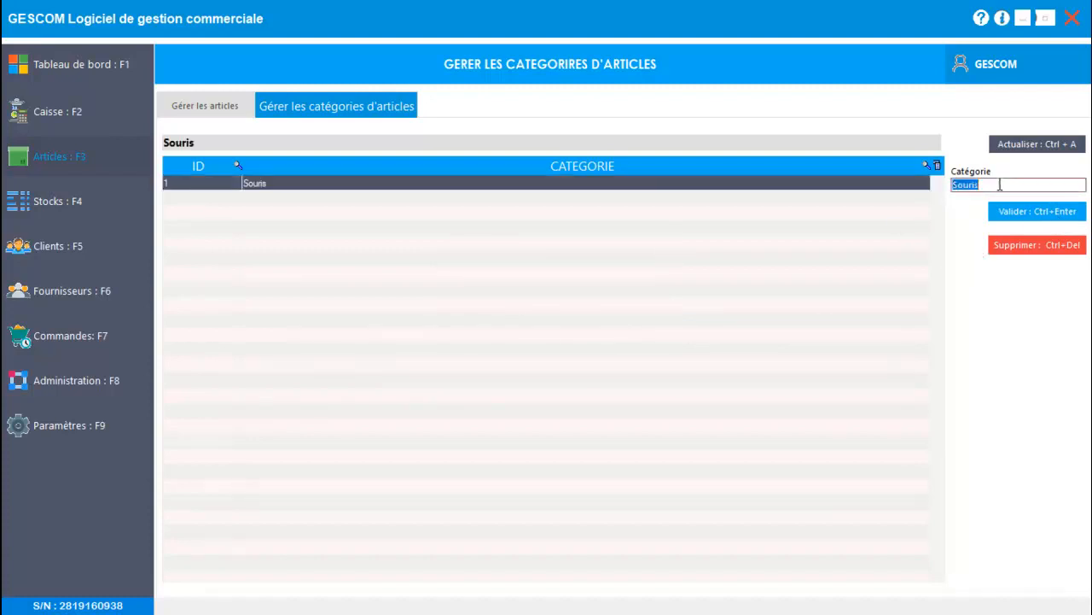
text(Clavier)
click(1022, 213)
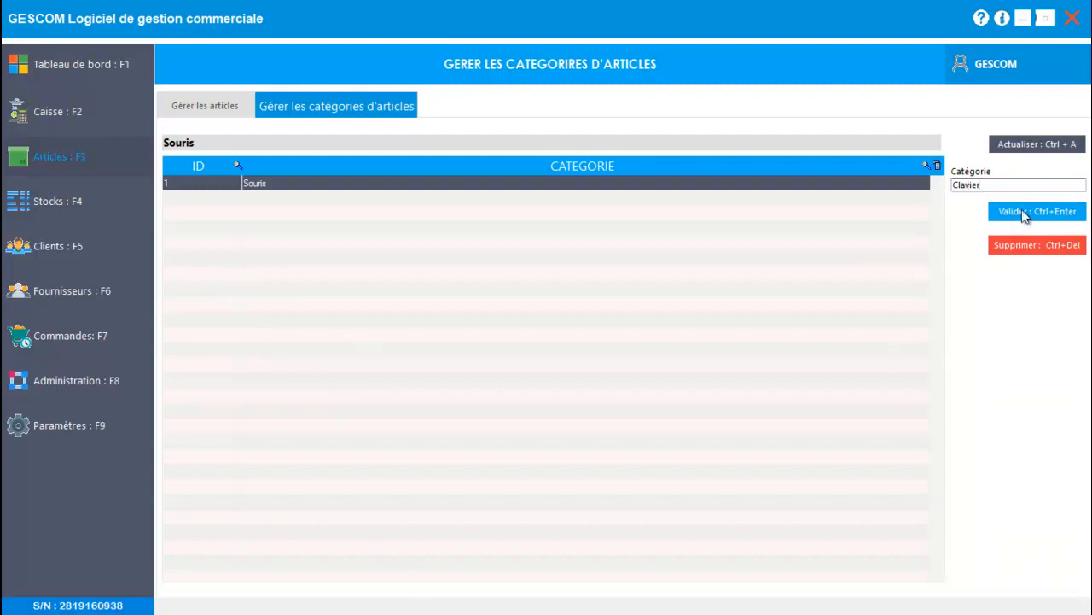
click(609, 352)
- Add an article category named Ordinateur
double_click(1006, 186)
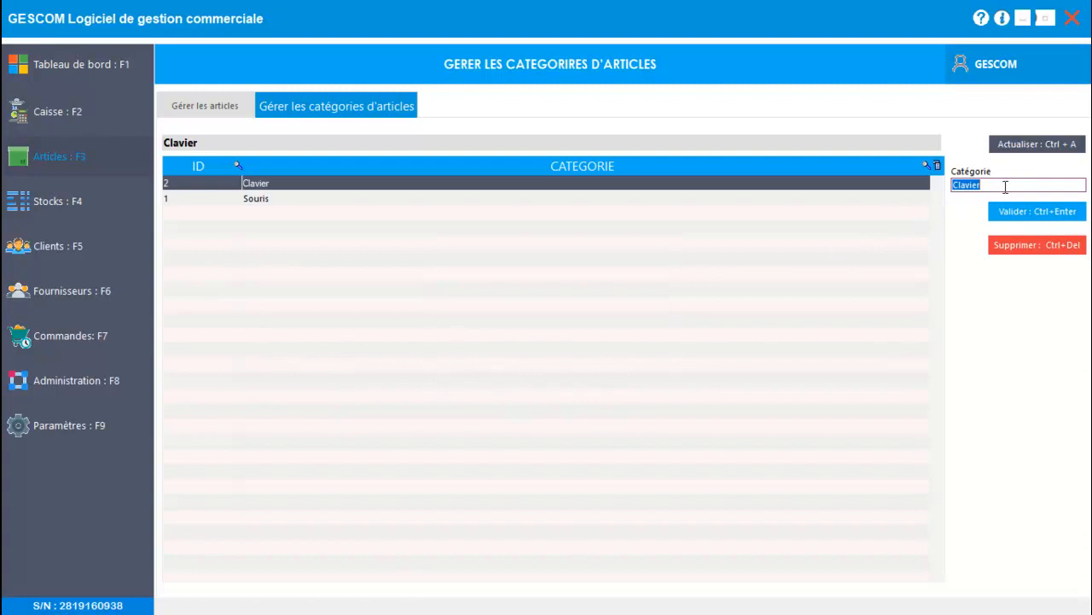
text(Ordinateur)
click(1012, 212)
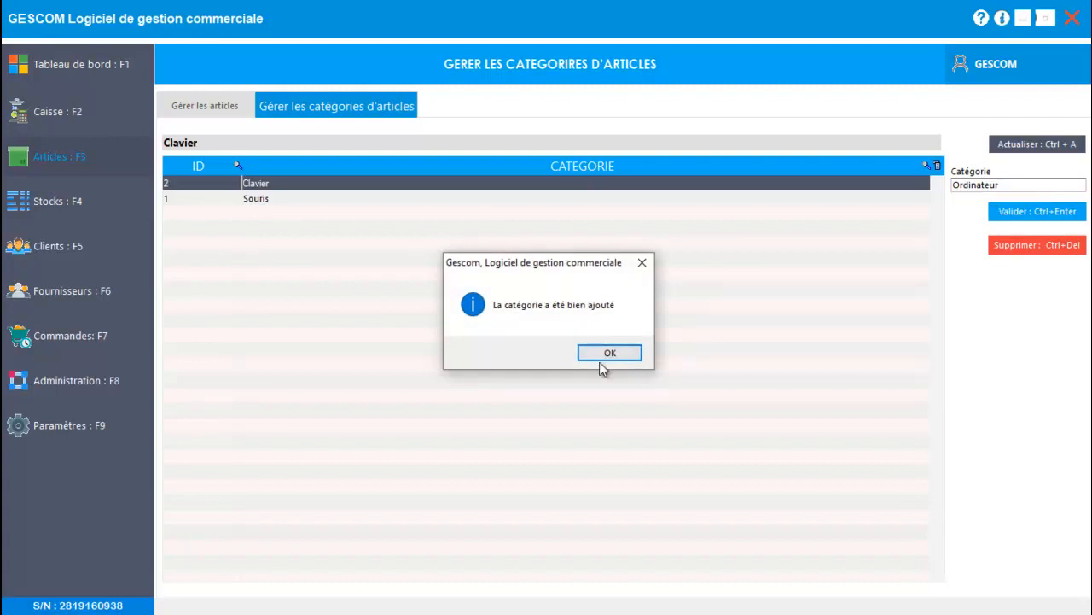
click(610, 352)
- Add an article category named Portable
double_click(1009, 187)
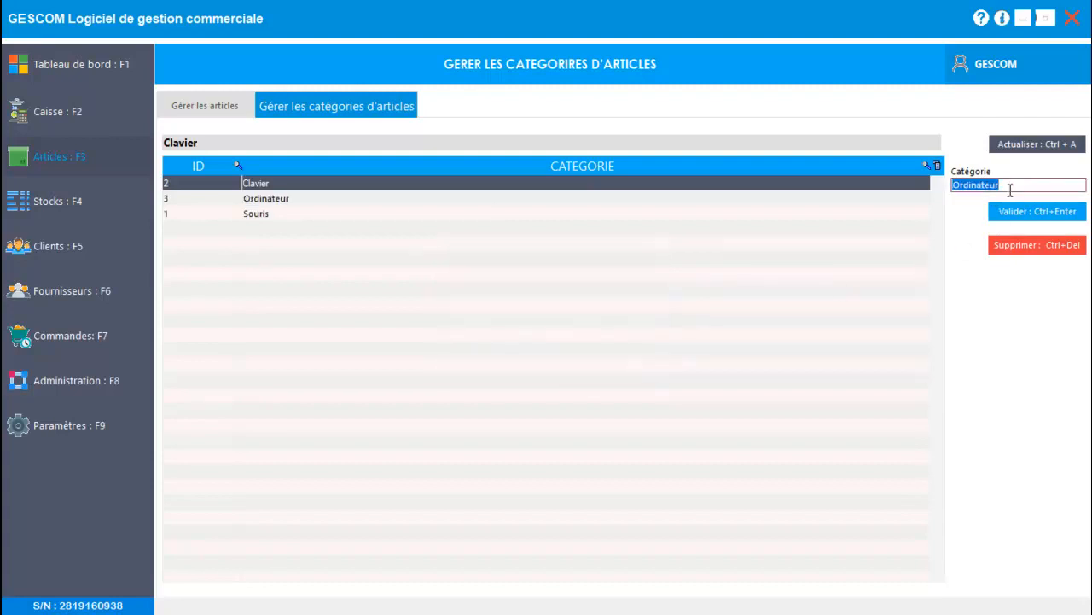
text(Portable)
click(1001, 212)
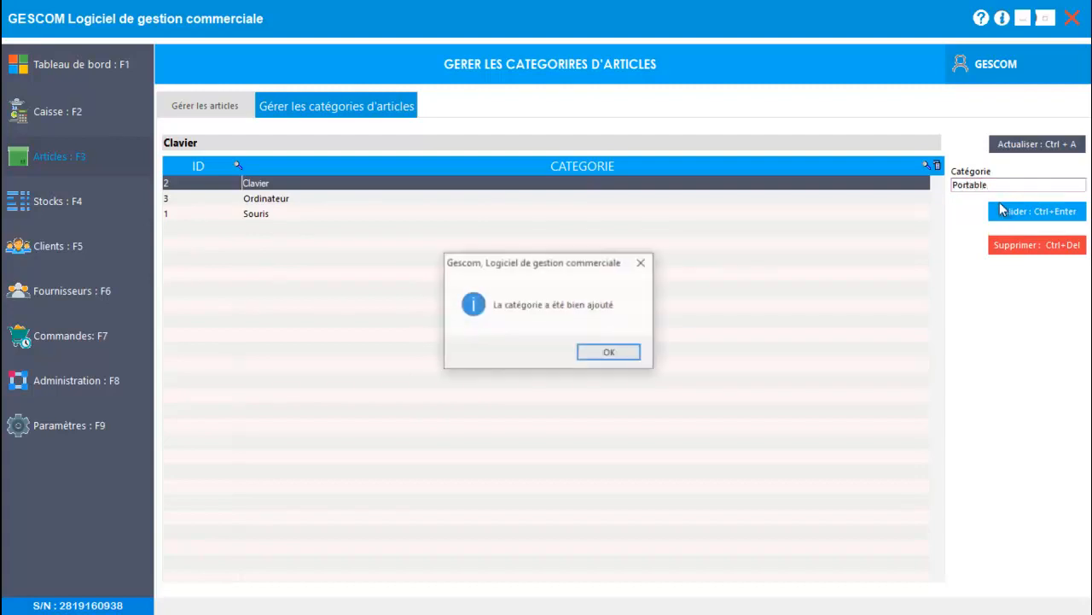
click(618, 350)
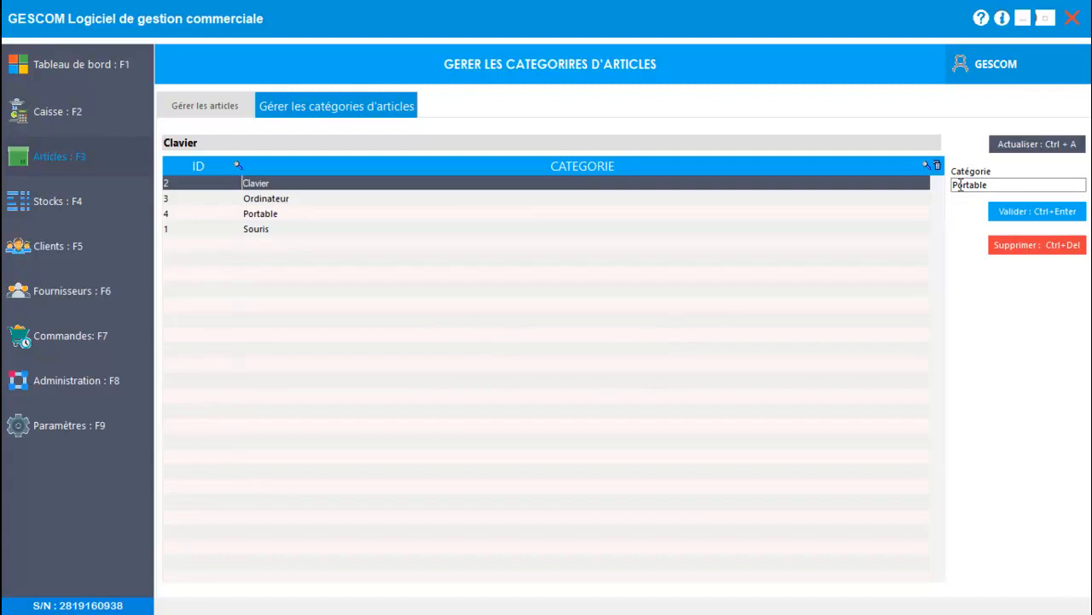
- Add an article category named Onduleur
double_click(990, 188)
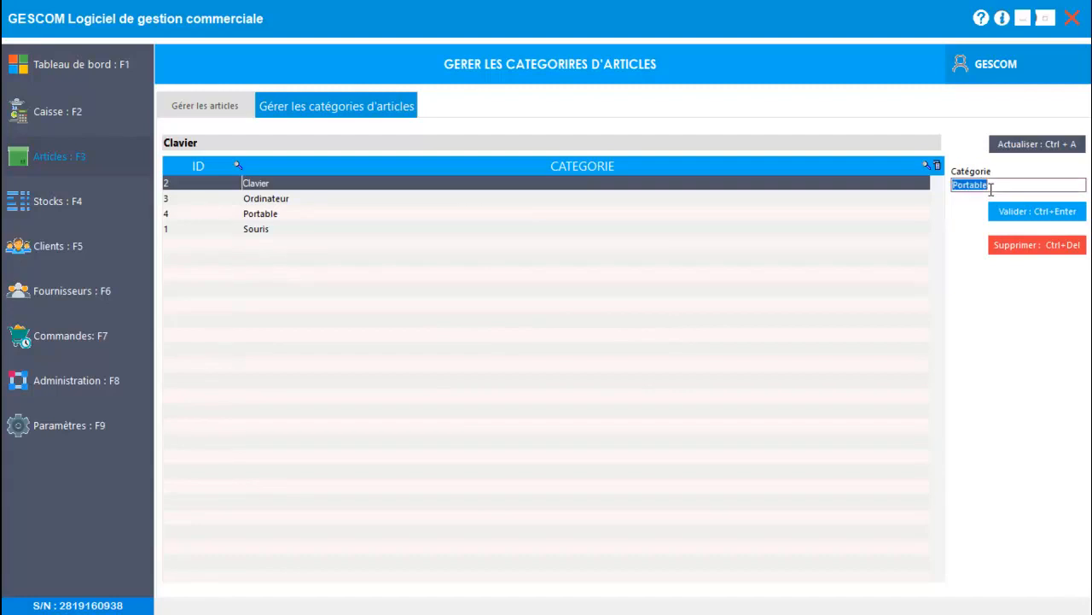
text(Onduleur)
click(1050, 210)
click(610, 350)
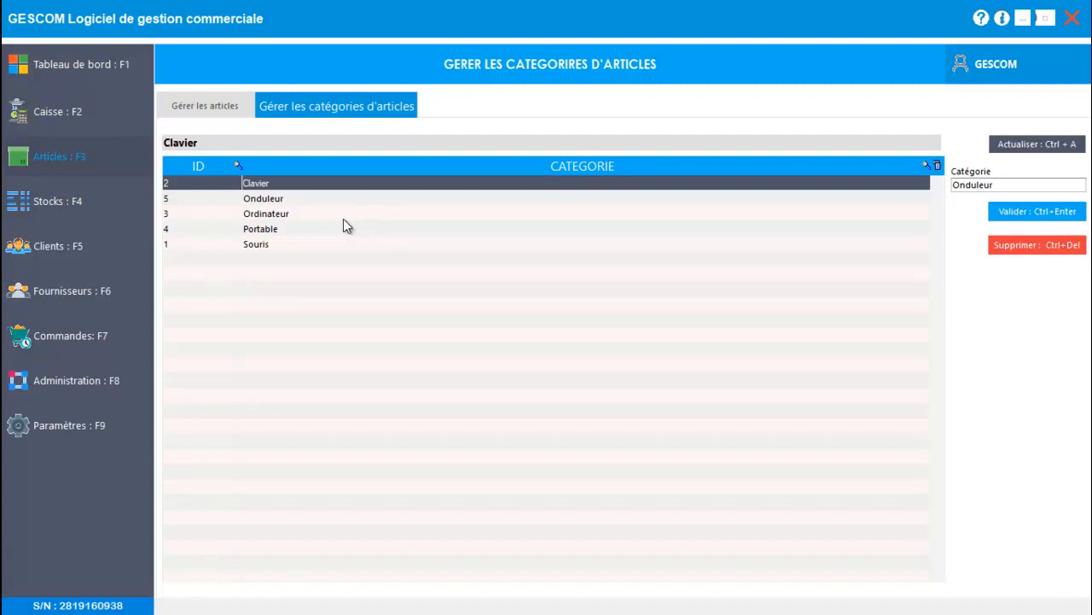
double_click(997, 184)
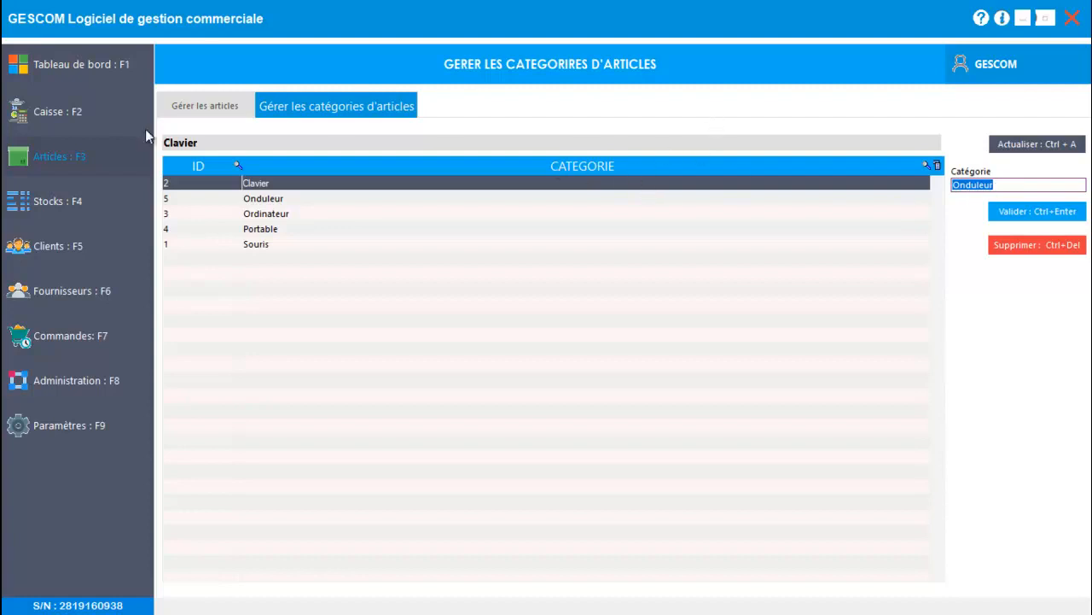
- Start a new article in the articles management with code 1 and the designation Souris logitech
click(205, 111)
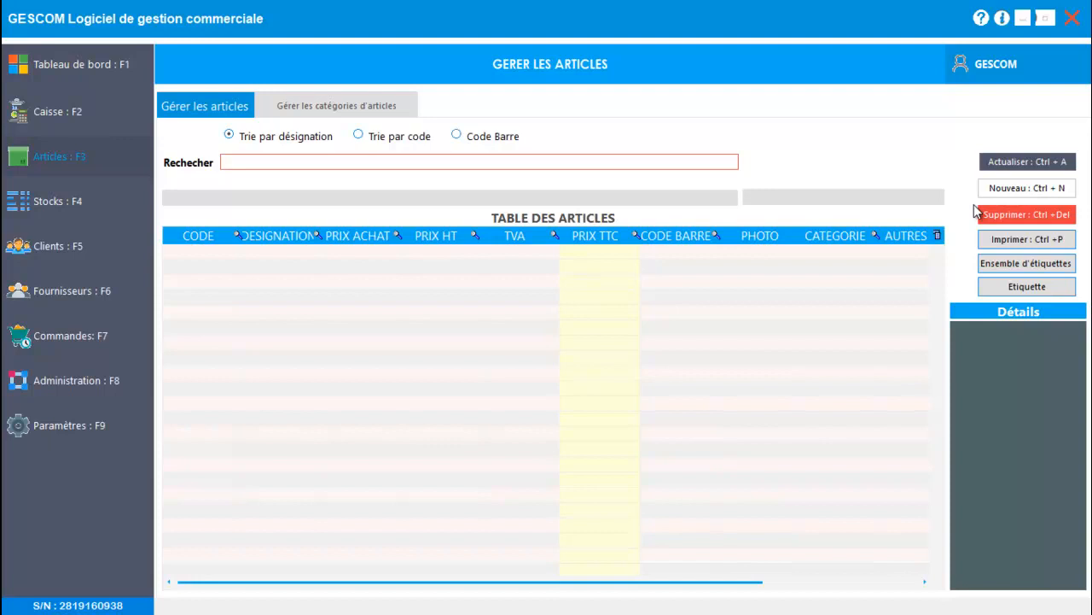
key(ctrl+n)
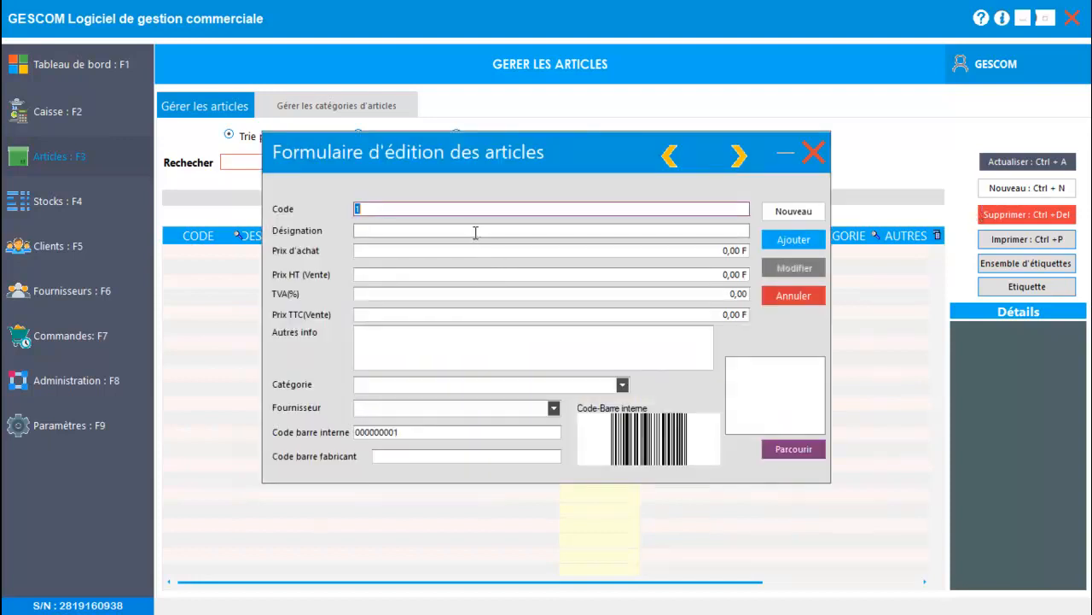
click(377, 227)
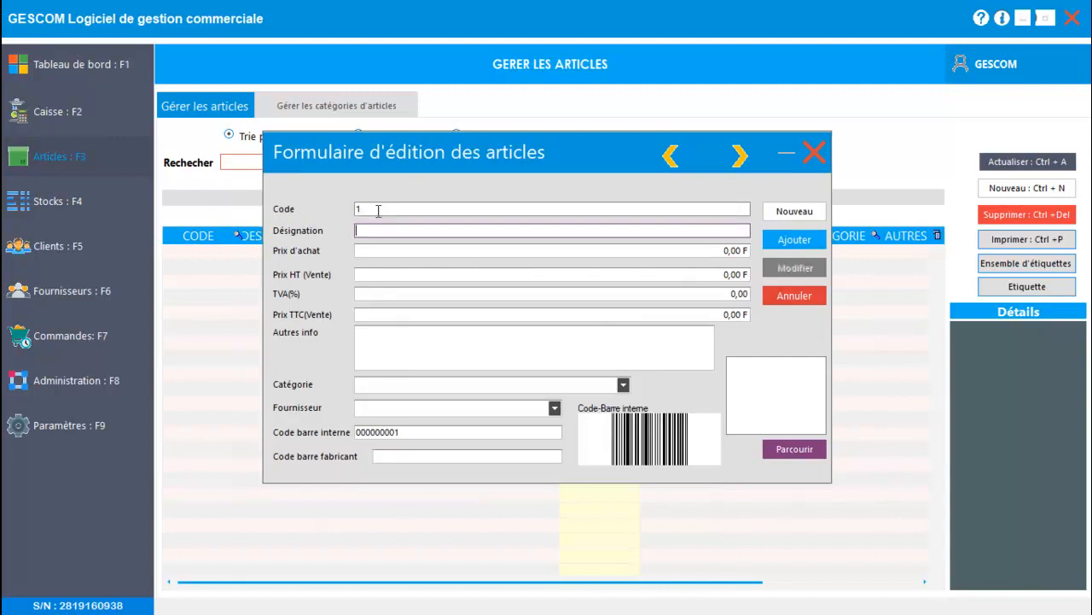
click(374, 208)
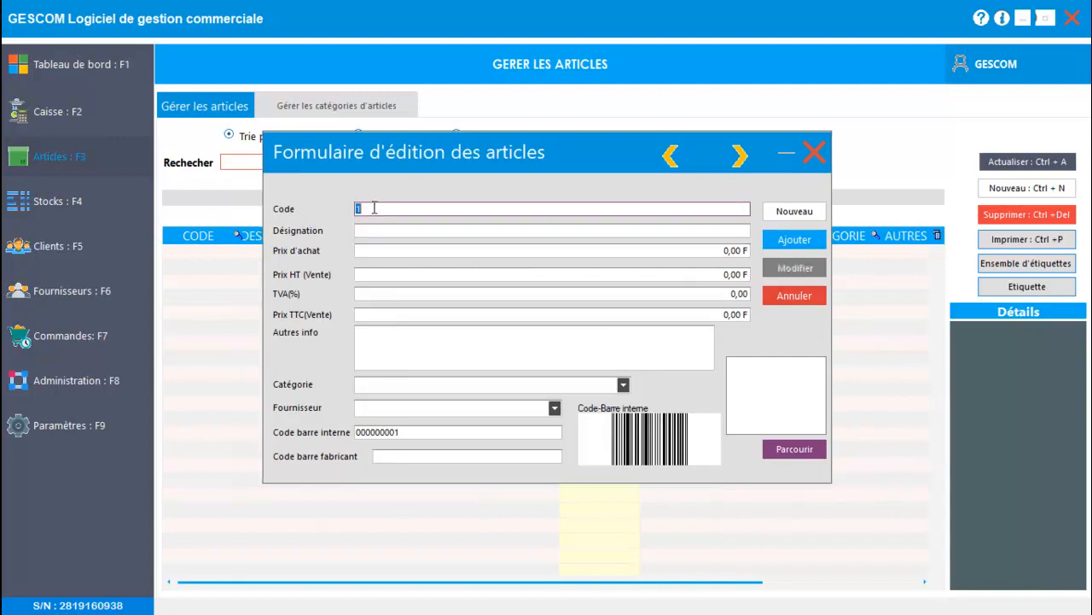
text(2)
key(BackSpace)
text(1)
click(390, 230)
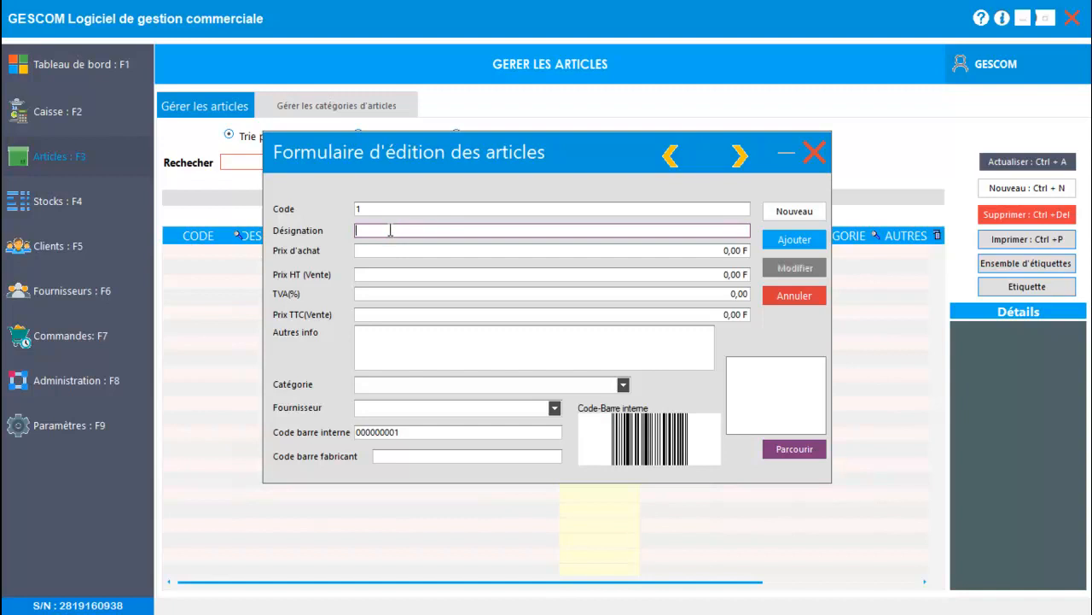
text(Souris Logitech)
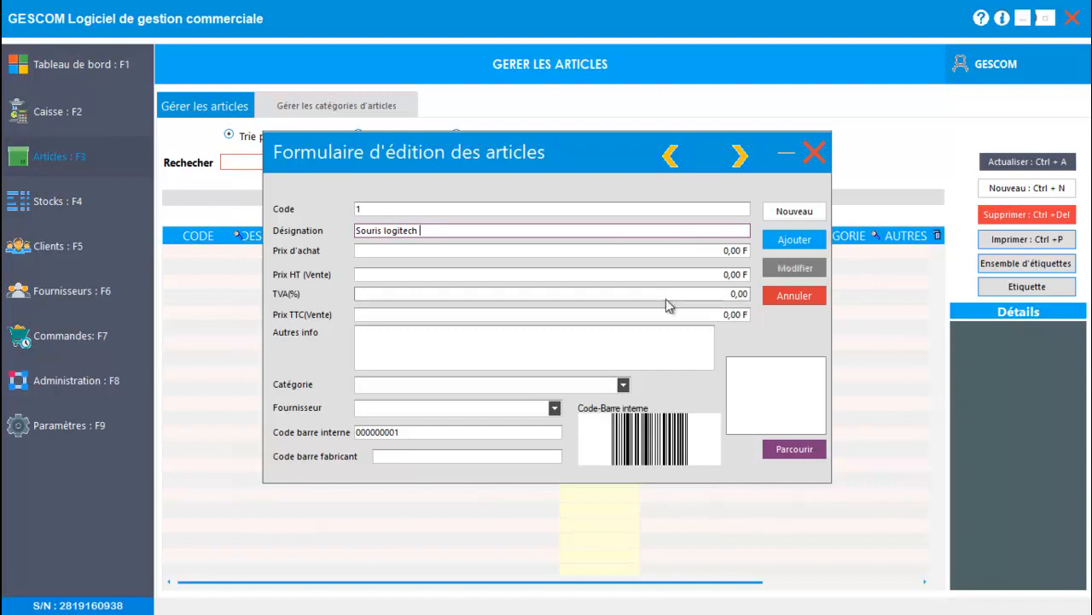
- Set the article's purchase price to 10000 F and its selling price before tax (Prix HT) to 12000 F
click(692, 250)
text(12000)
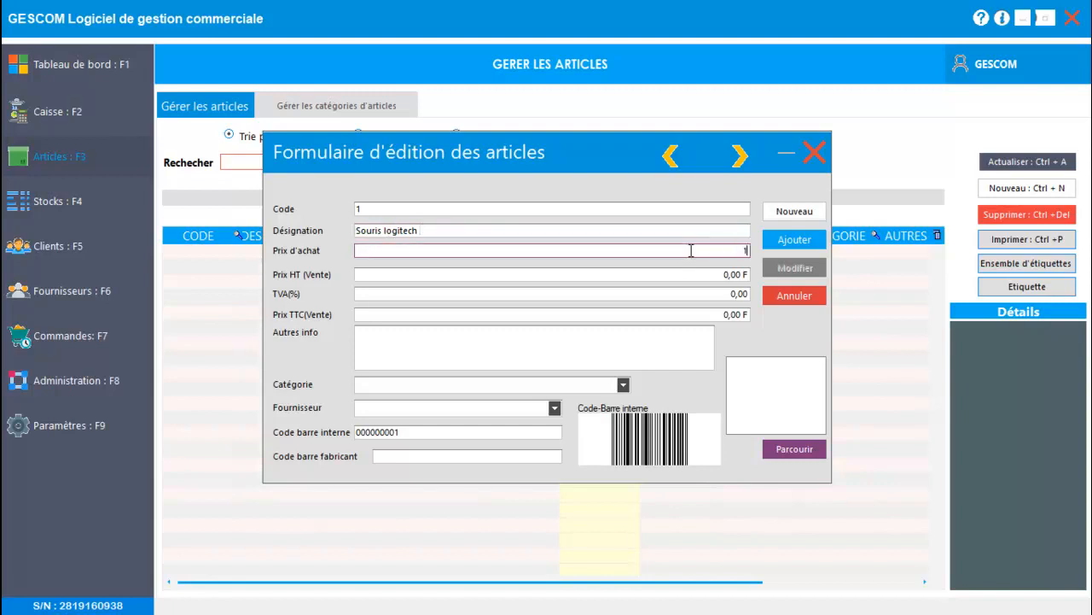
key(BackSpace)
key(BackSpace)
key(BackSpace)
key(BackSpace)
text(0000)
key(Tab)
text(12000)
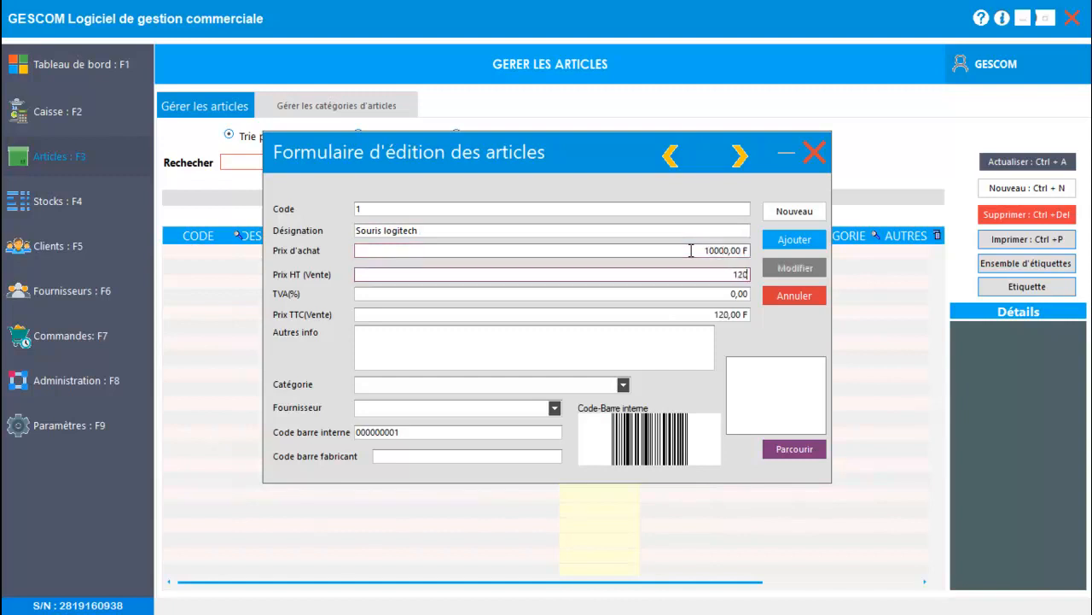
- Set the article's TVA rate to 18%
click(722, 290)
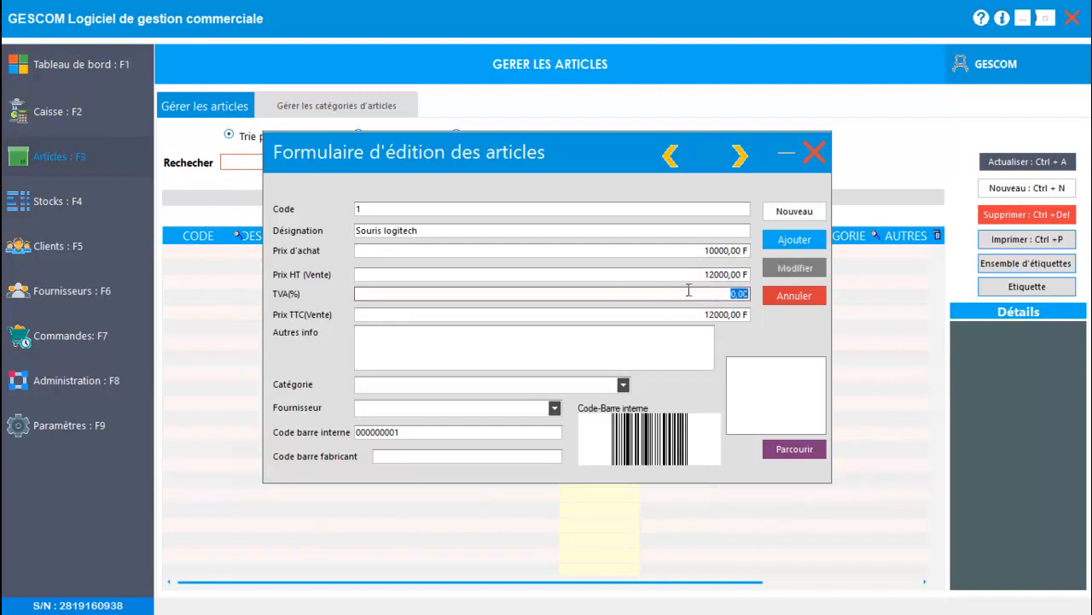
text(10)
key(BackSpace)
text(8)
click(657, 314)
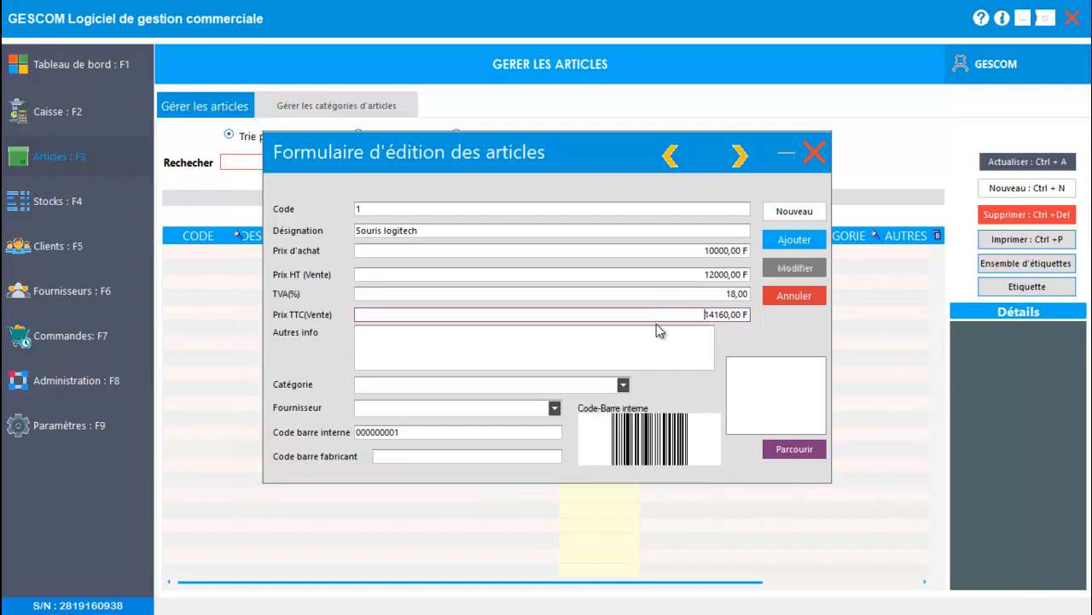
- Reset the article's TVA rate to 0
key(shift+Tab)
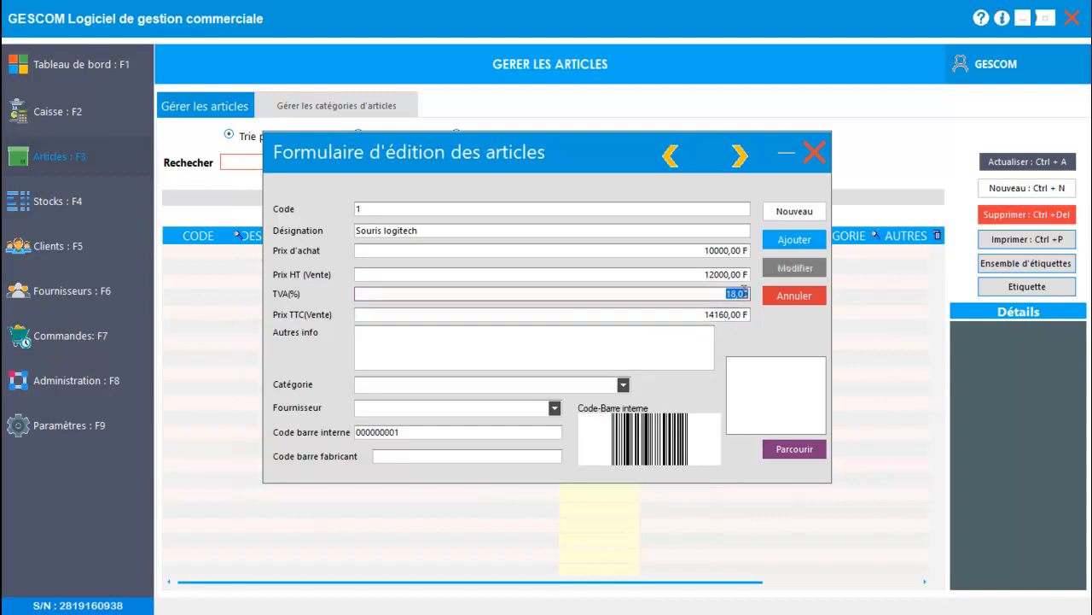
key(BackSpace)
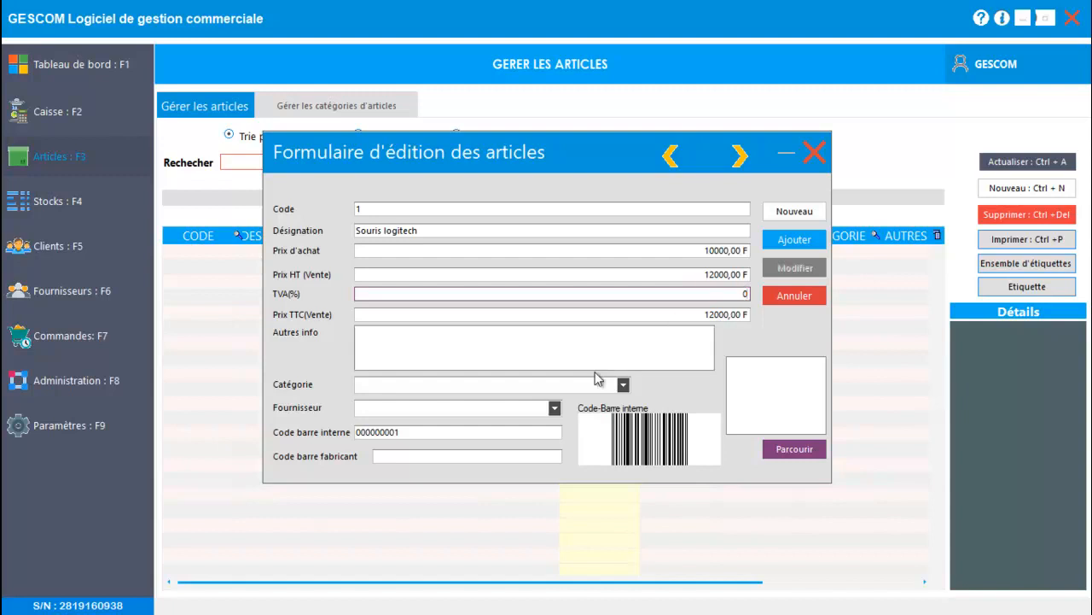
click(600, 346)
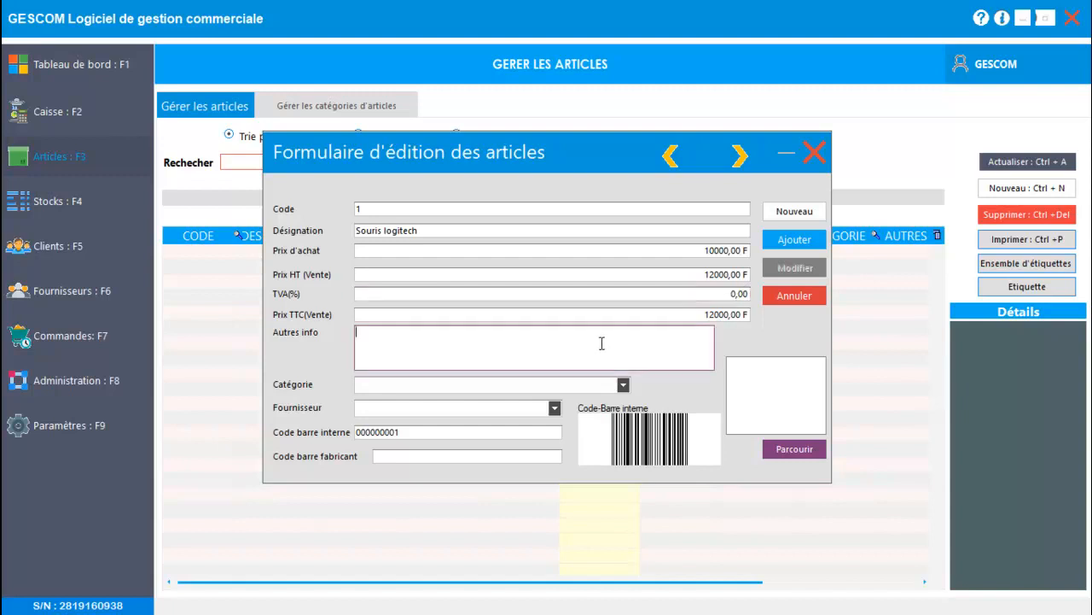
- Copy the designation Souris logitech into the article's Autres info and assign the Souris category
click(466, 228)
key(ctrl+c)
click(440, 328)
key(ctrl+v)
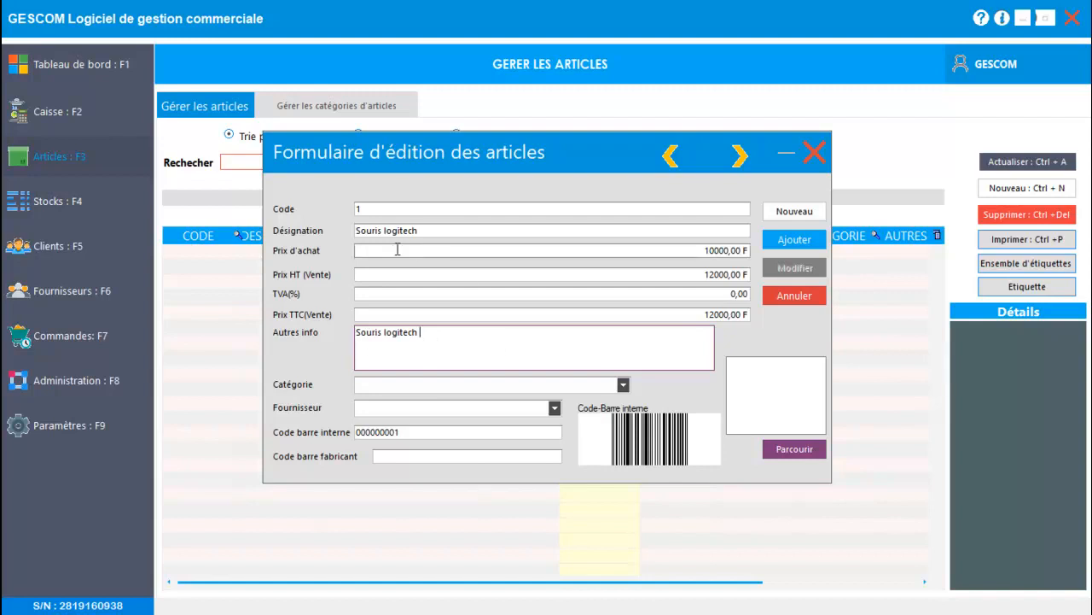
click(623, 386)
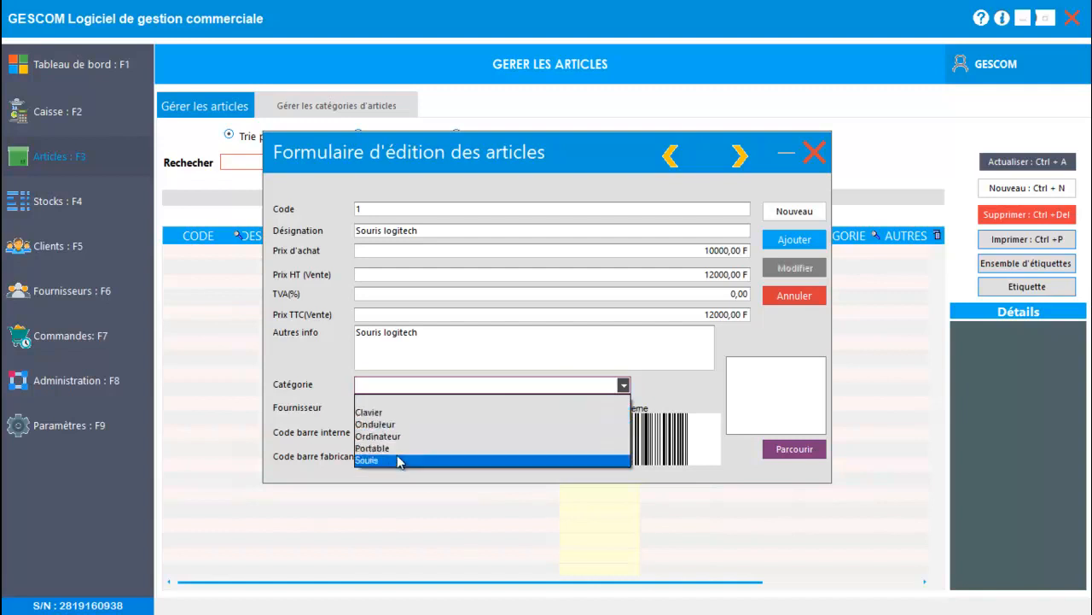
click(401, 461)
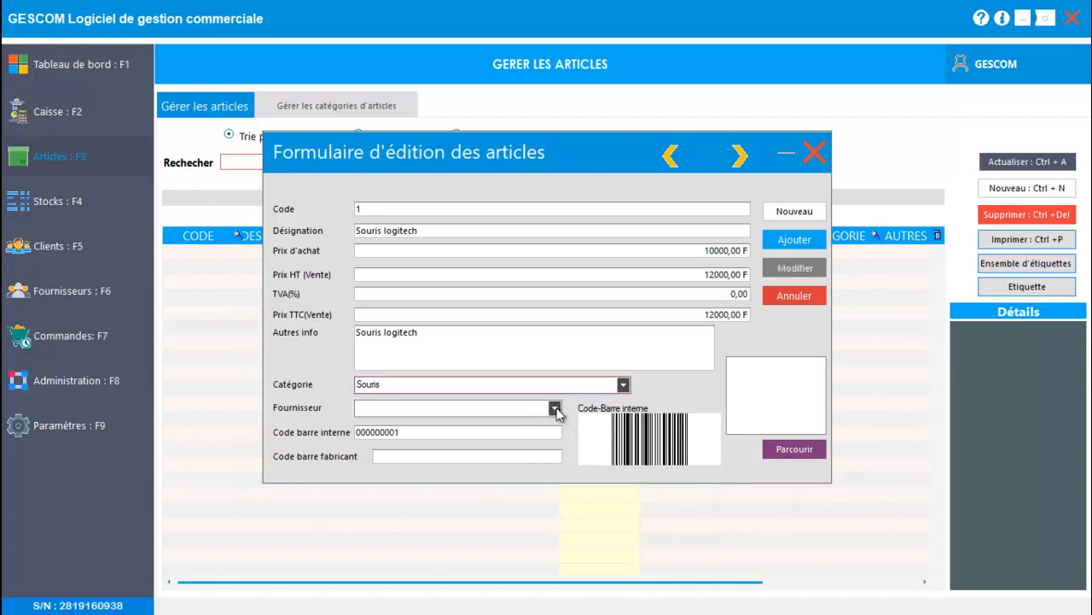
click(555, 409)
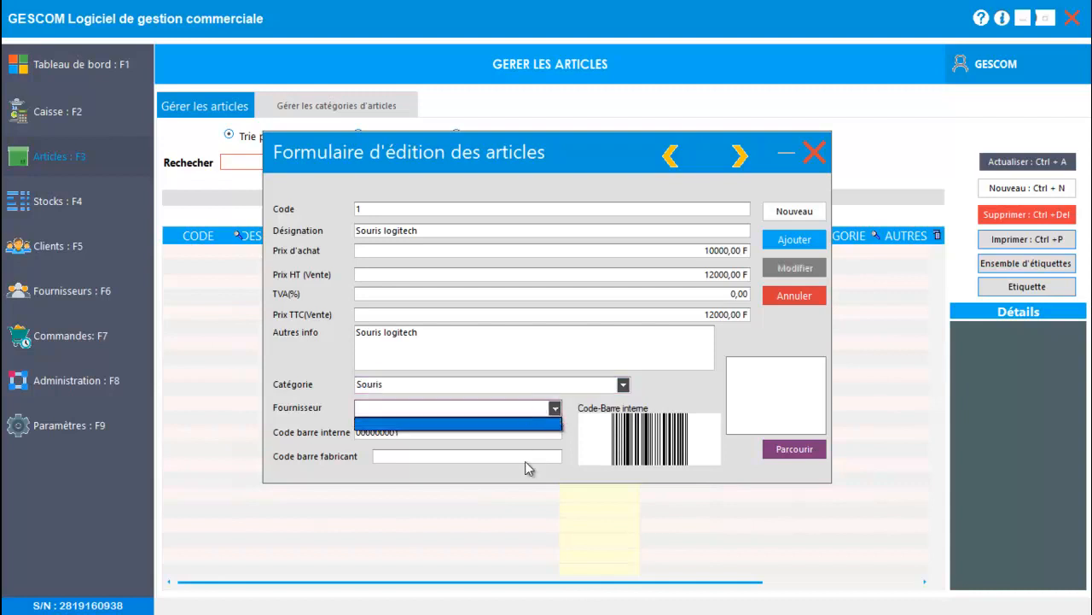
click(566, 415)
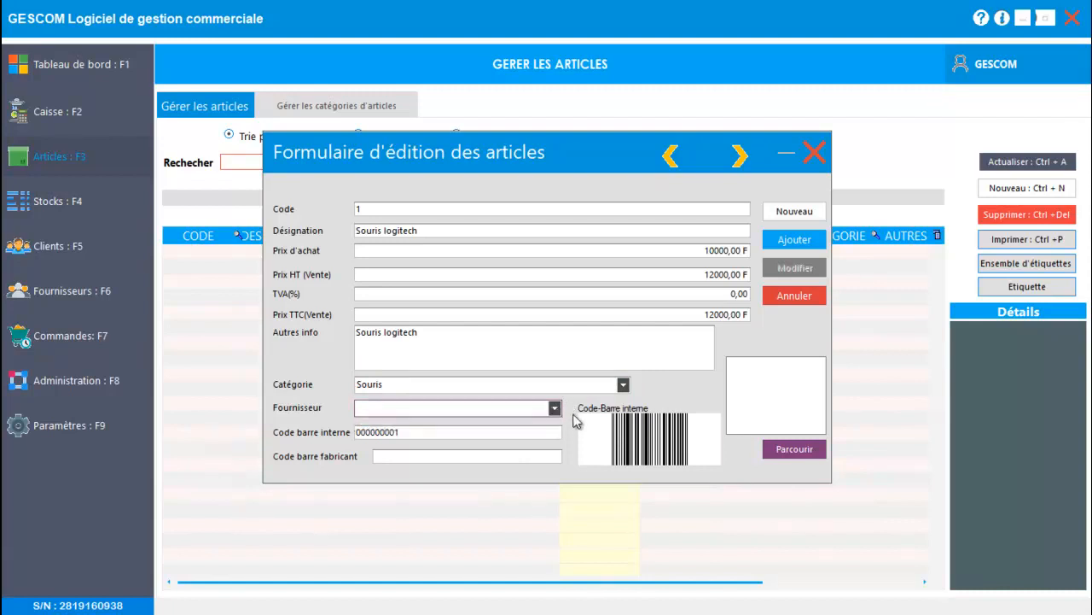
click(513, 436)
click(512, 436)
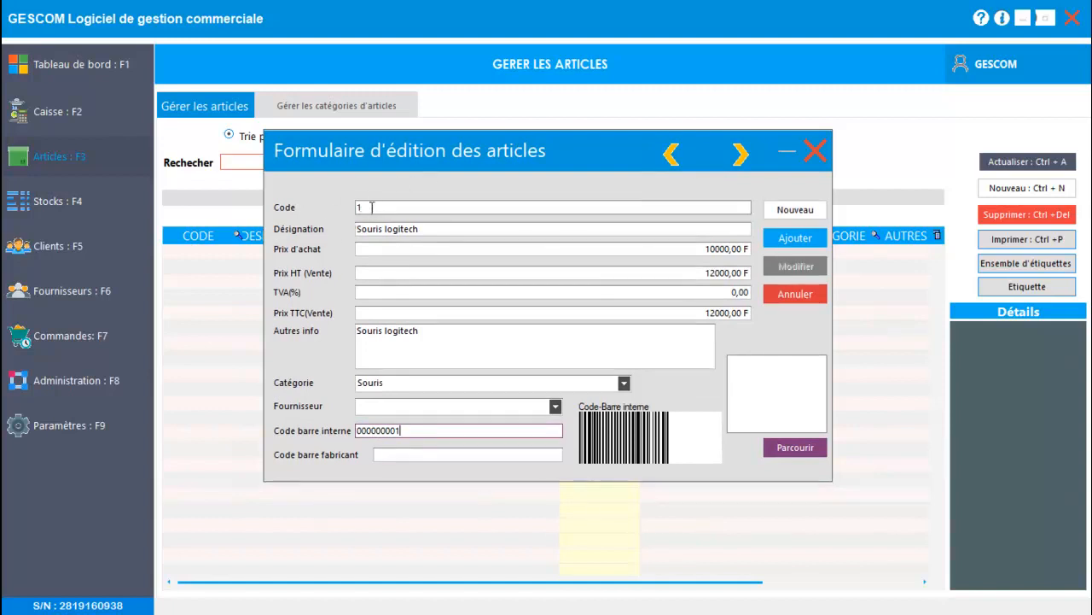
- Attach the image whose file name starts with 5e1b6e5b4b6c08 from the Images folder as the article's photo
click(787, 451)
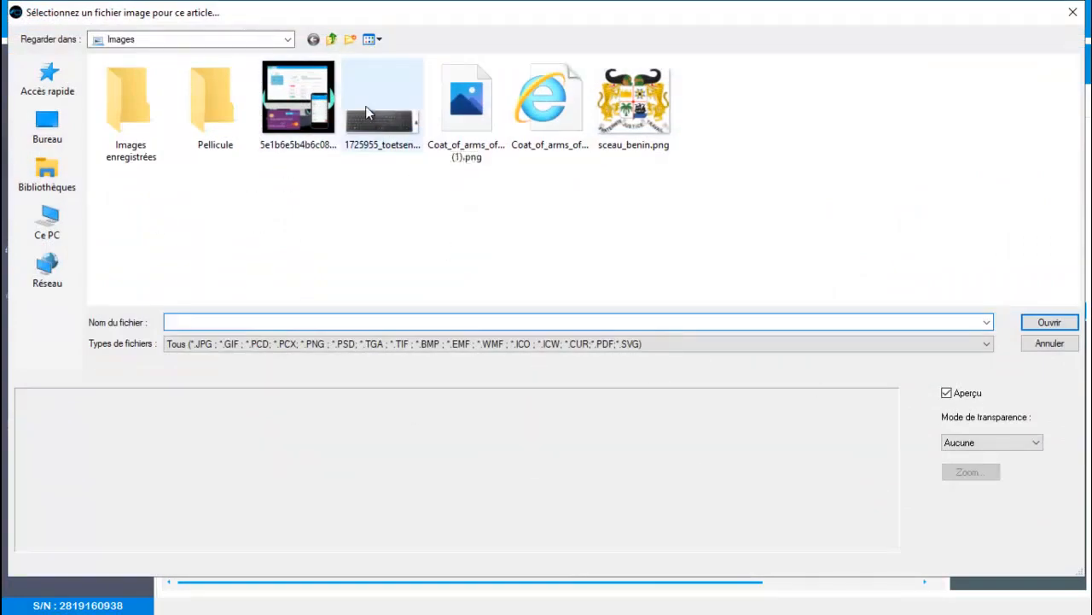
double_click(293, 95)
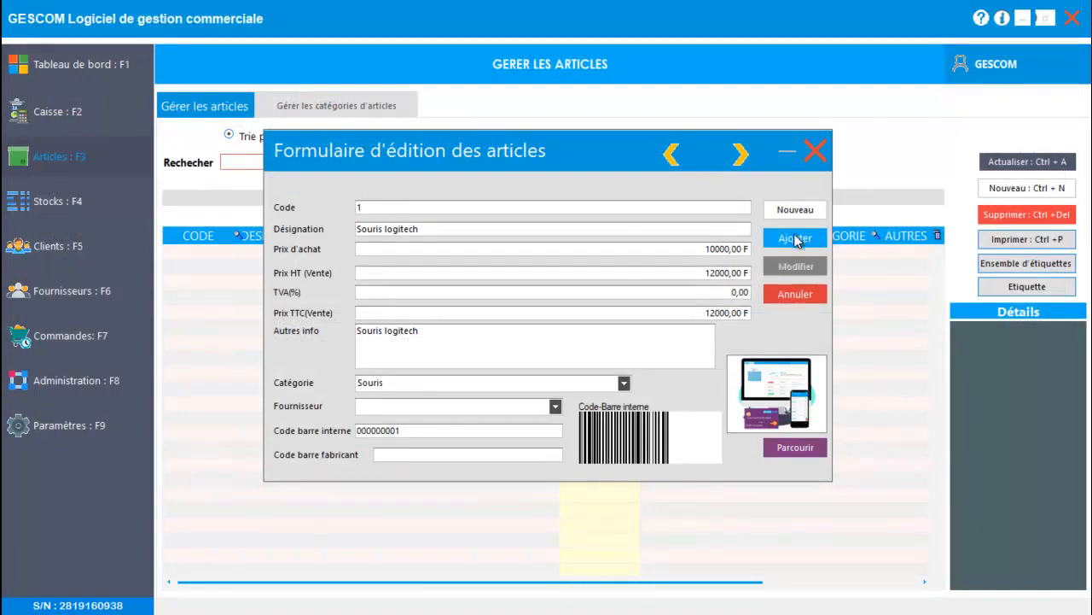
- Add the Souris logitech article to the table and check its saved record in the edit form
click(795, 240)
click(567, 358)
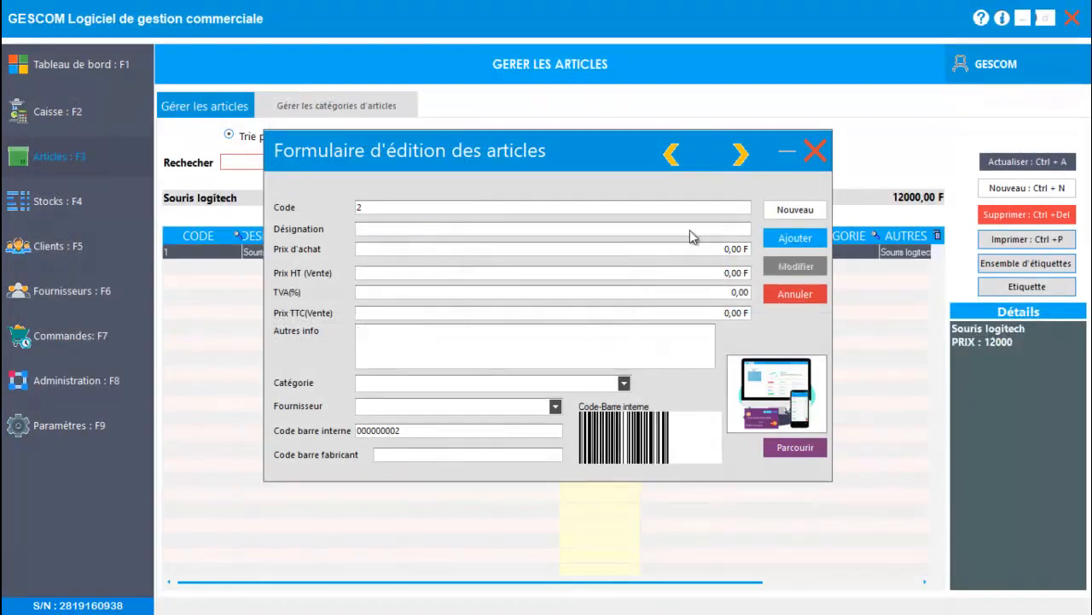
click(815, 153)
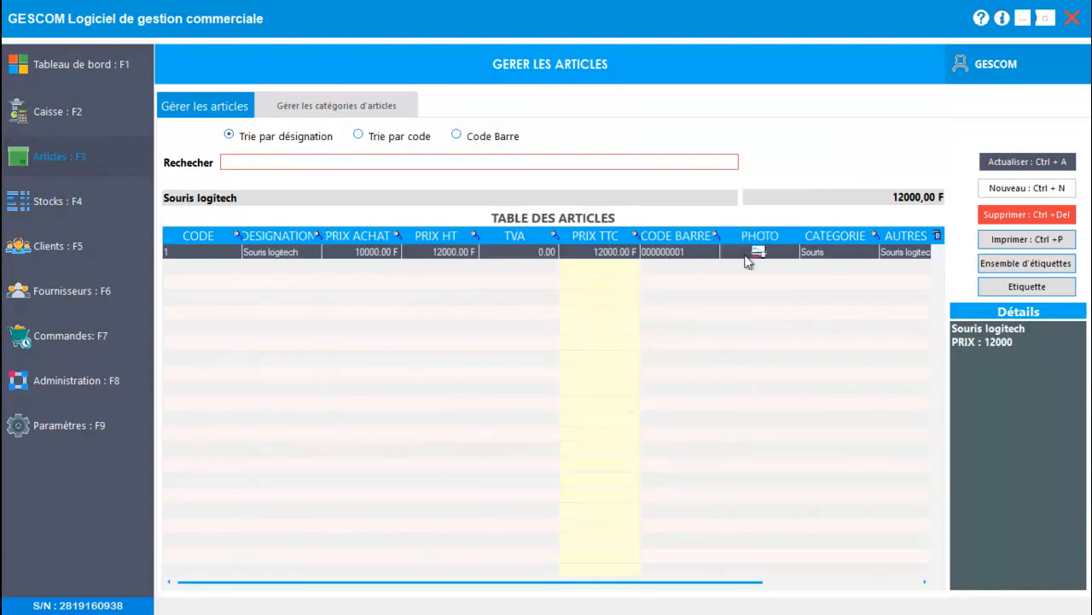
double_click(693, 253)
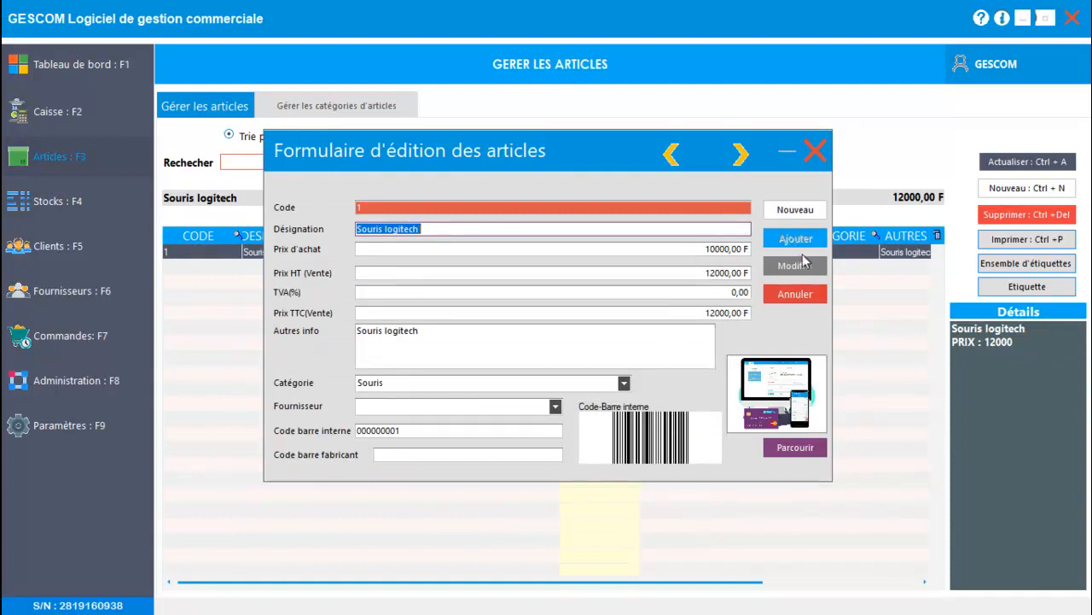
click(822, 150)
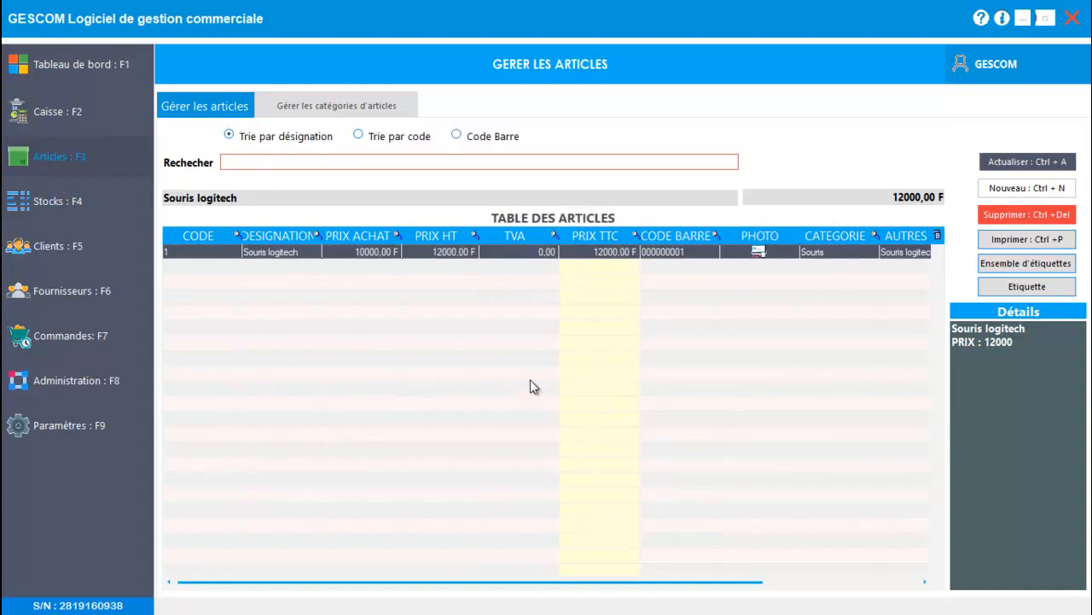
- Preview the barcode label sheet for the selected Souris logitech article, examine the labels down the page, and close the preview
click(1024, 286)
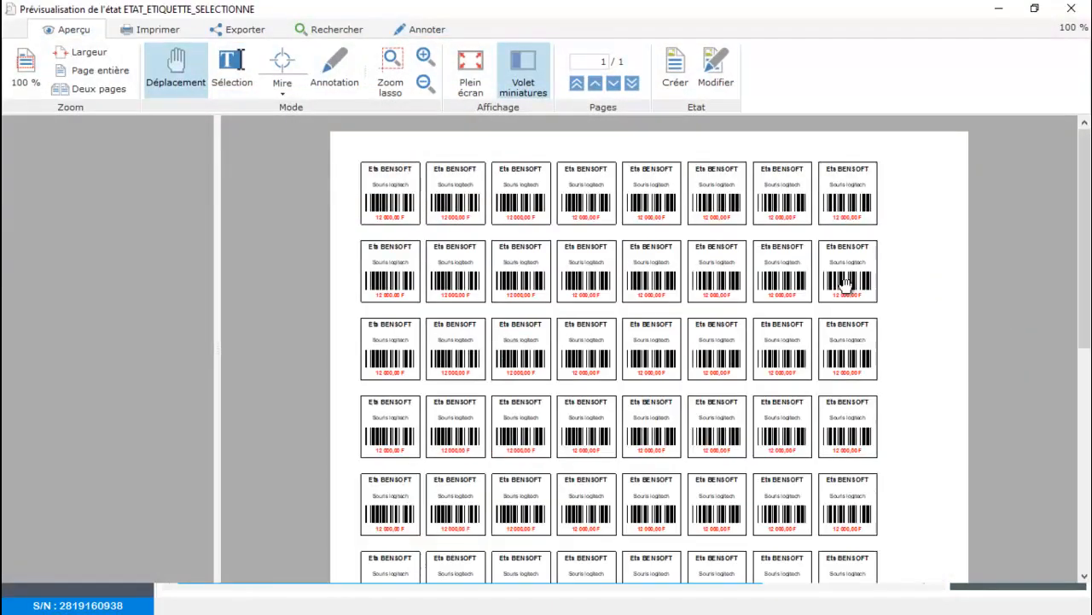
scroll(489, 293, up, 2)
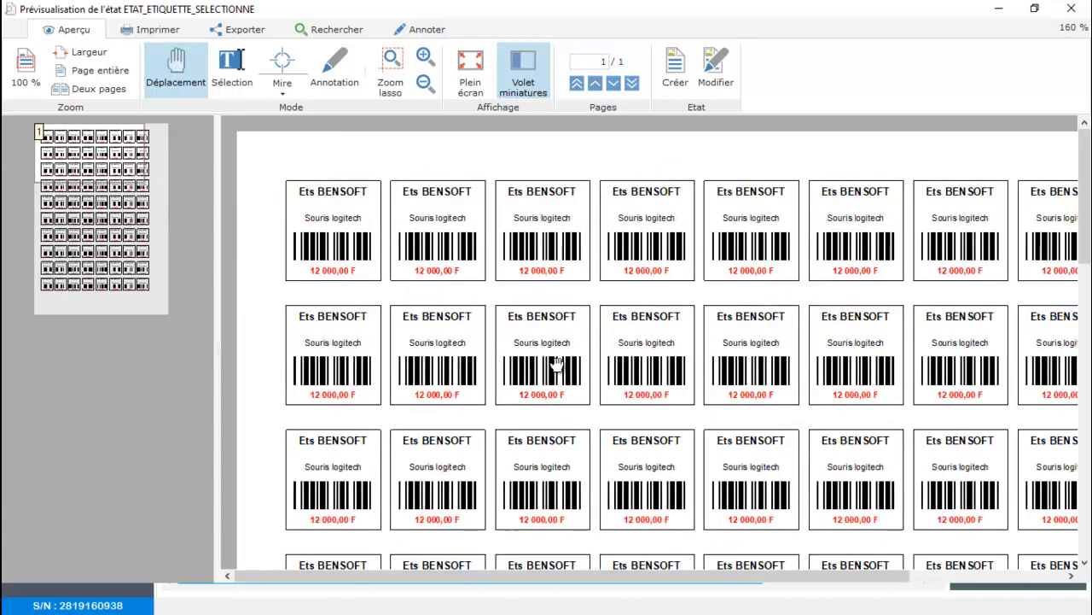
scroll(698, 343, down, 1)
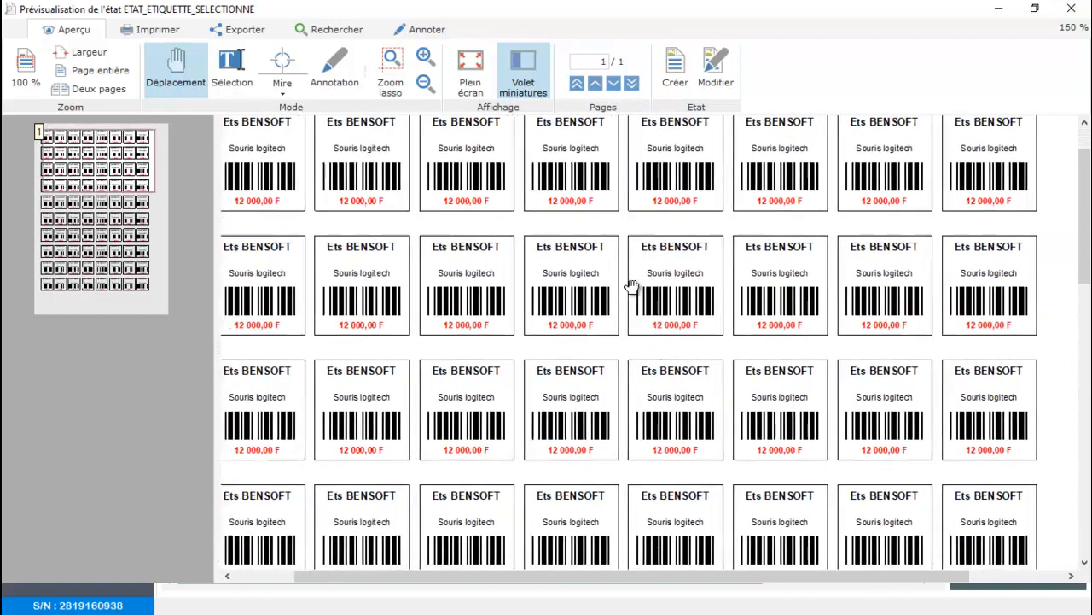
scroll(646, 282, down, 2)
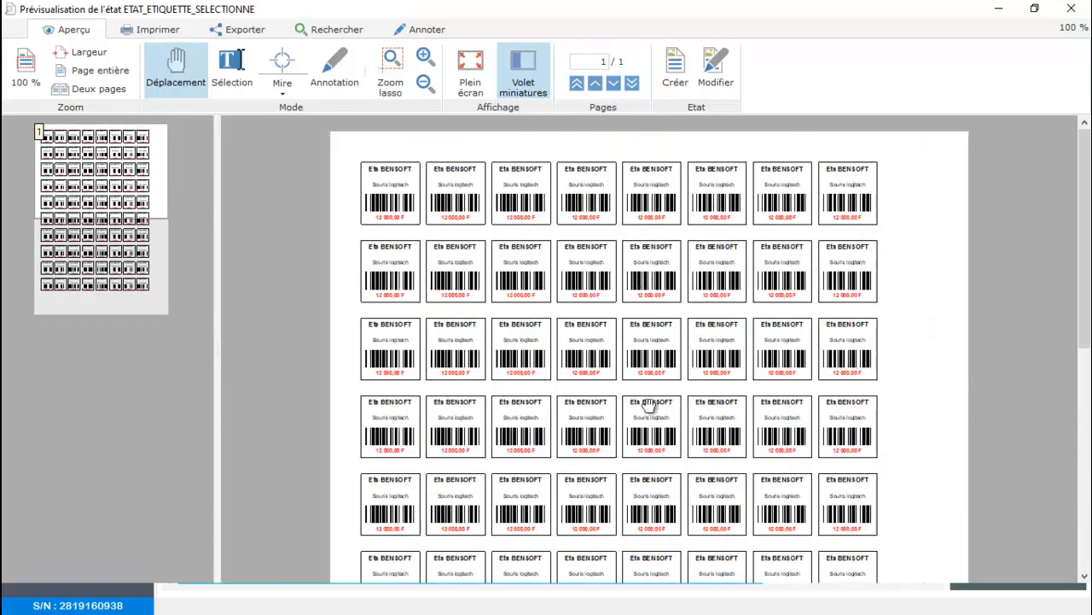
scroll(653, 373, down, 3)
scroll(653, 373, down, 3)
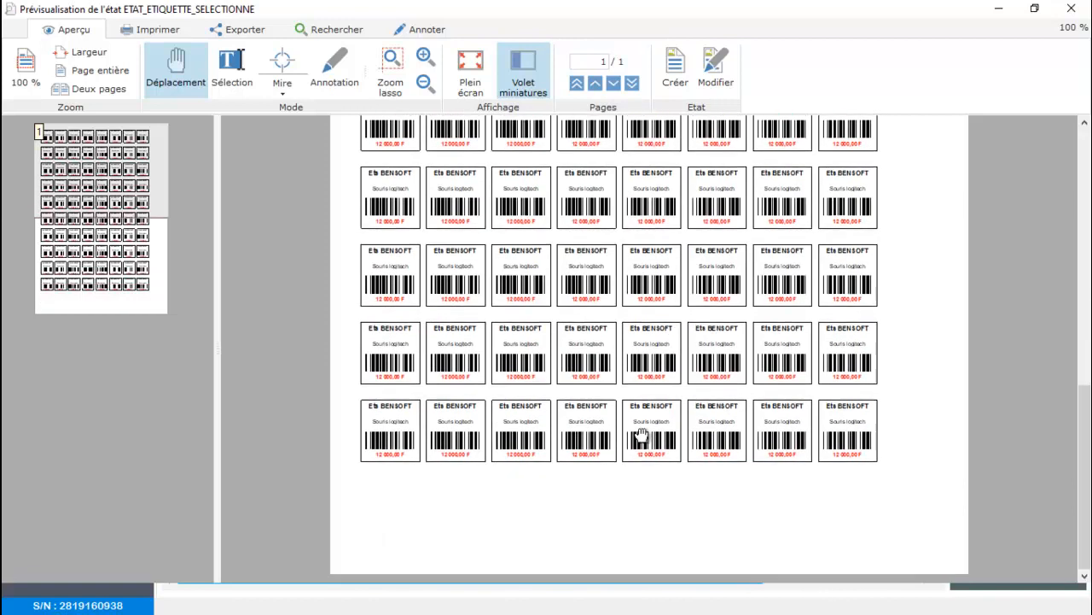
scroll(642, 435, up, 4)
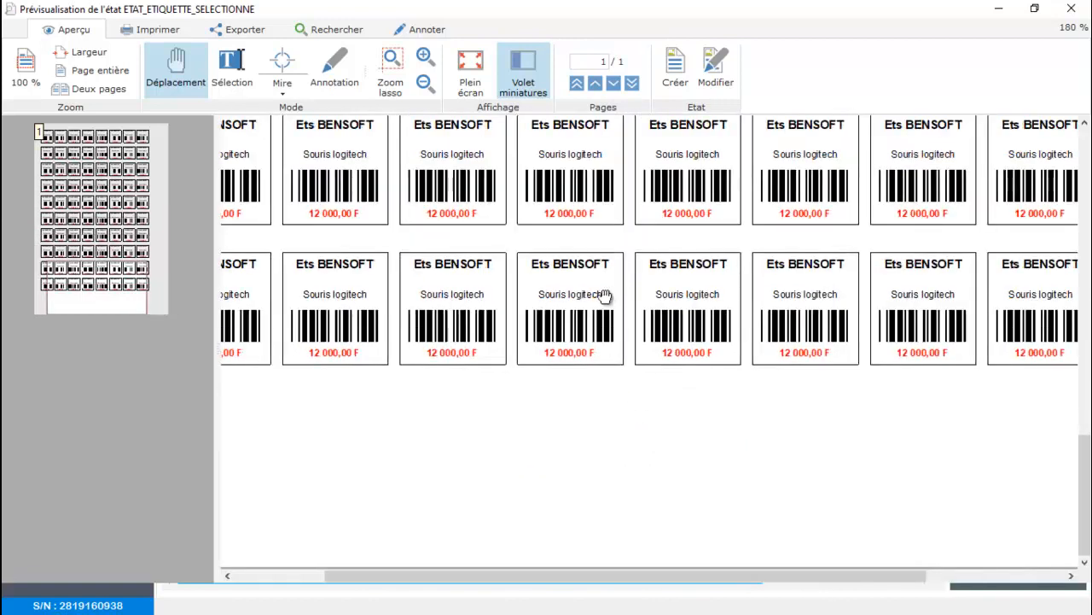
drag(607, 295, 638, 463)
scroll(609, 393, down, 2)
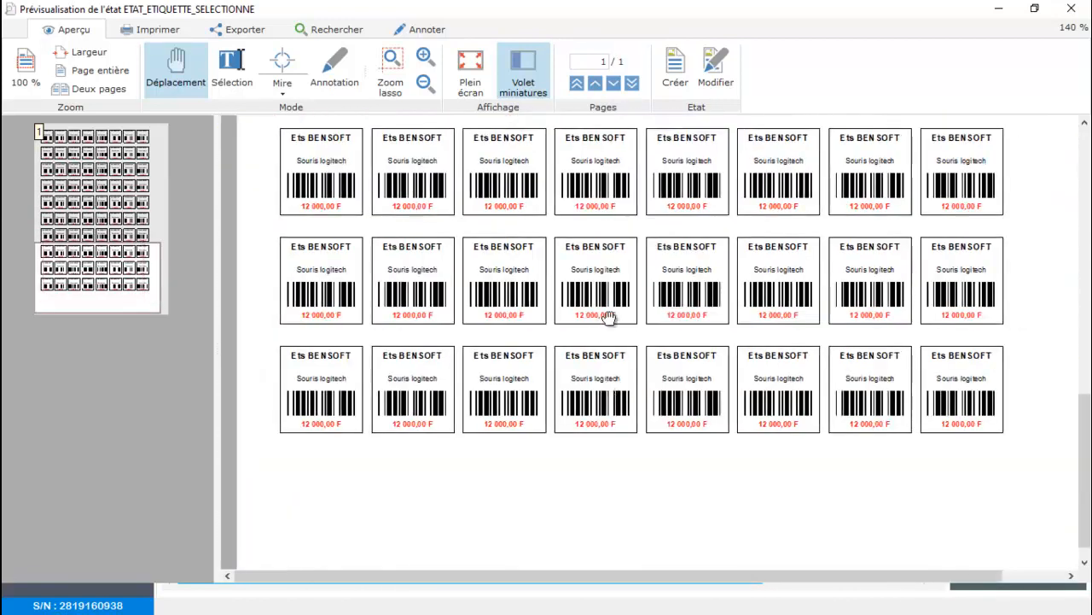
scroll(605, 292, down, 1)
scroll(607, 292, up, 5)
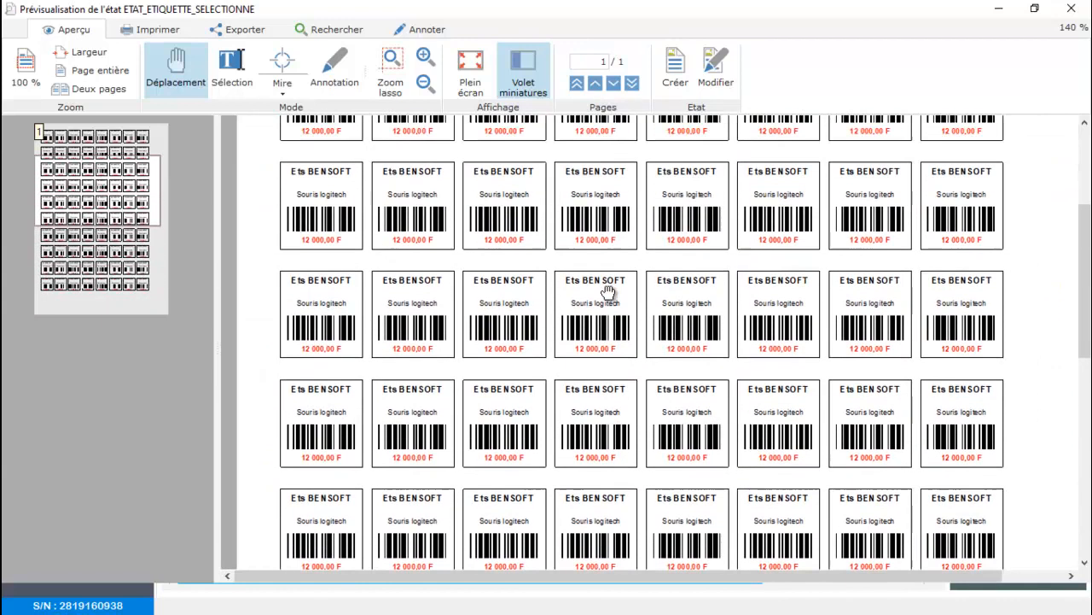
scroll(608, 294, down, 3)
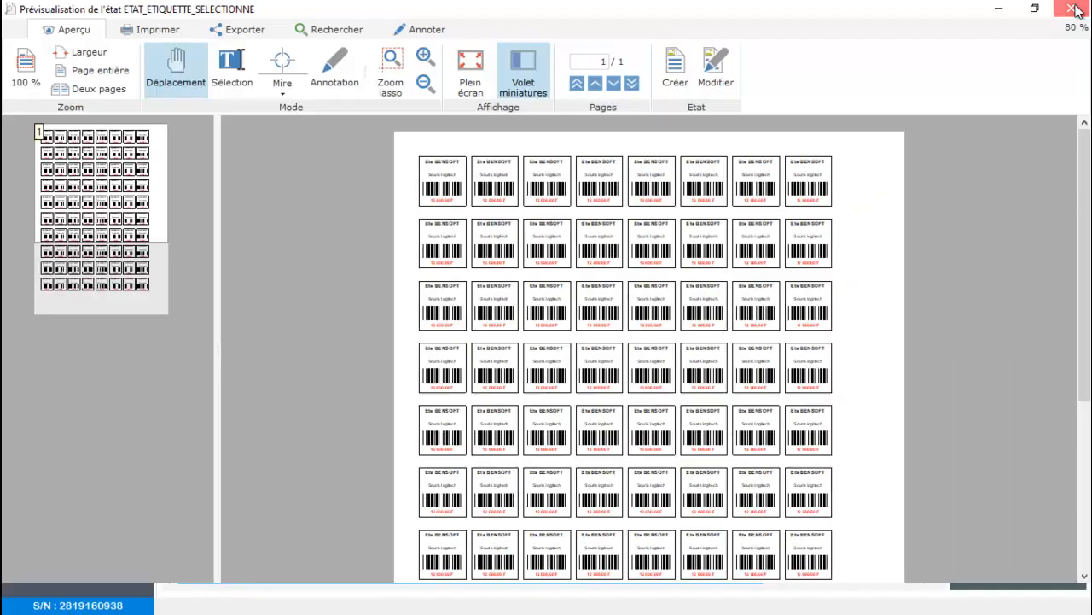
click(1072, 9)
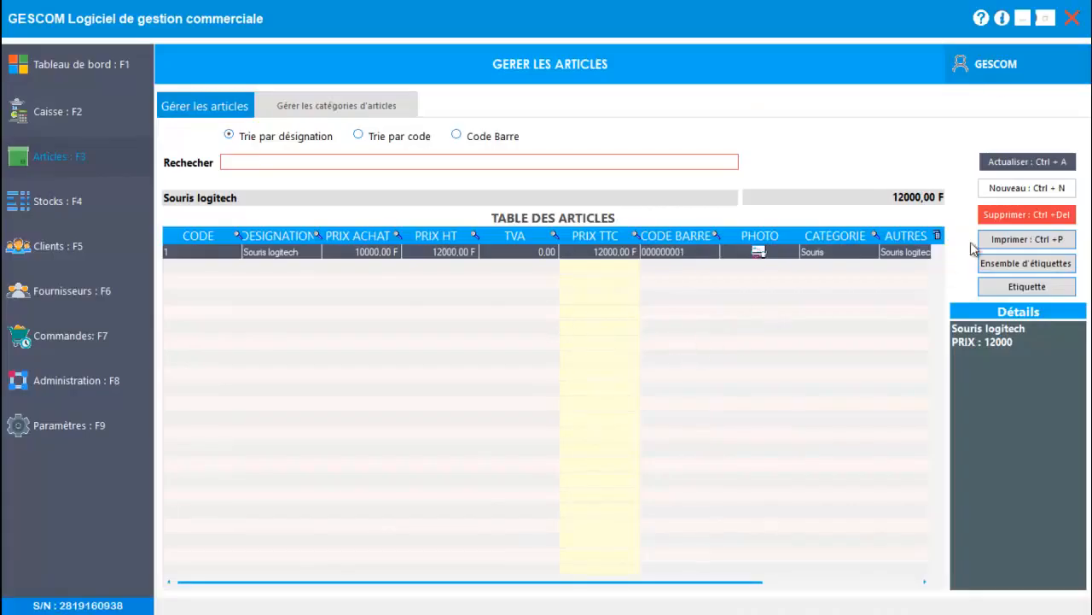
- Start a new article with the designation Souris HP
click(1019, 193)
click(496, 229)
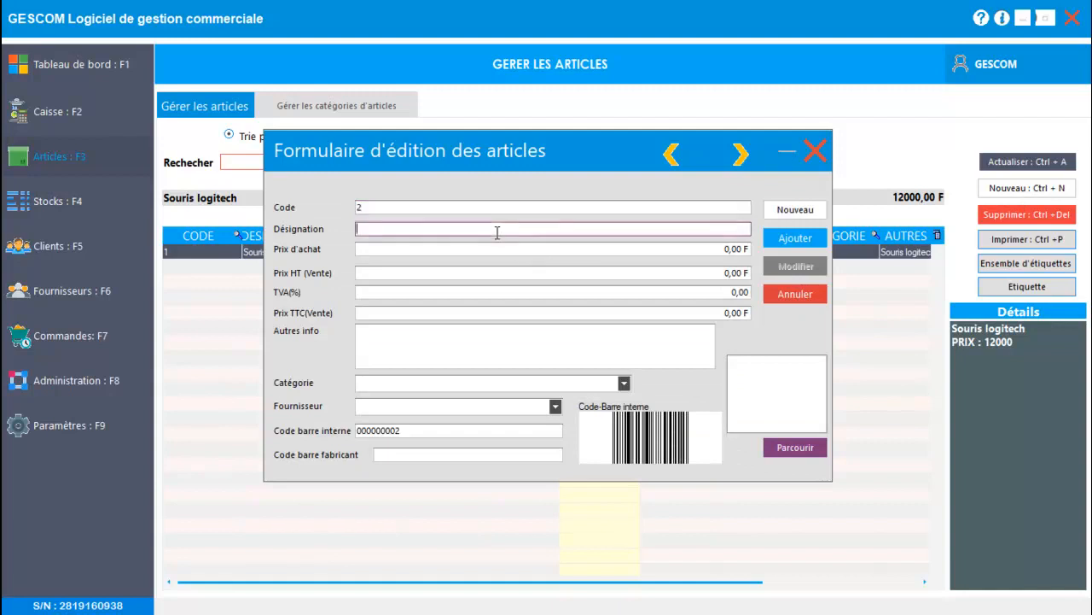
text(Souris logitech)
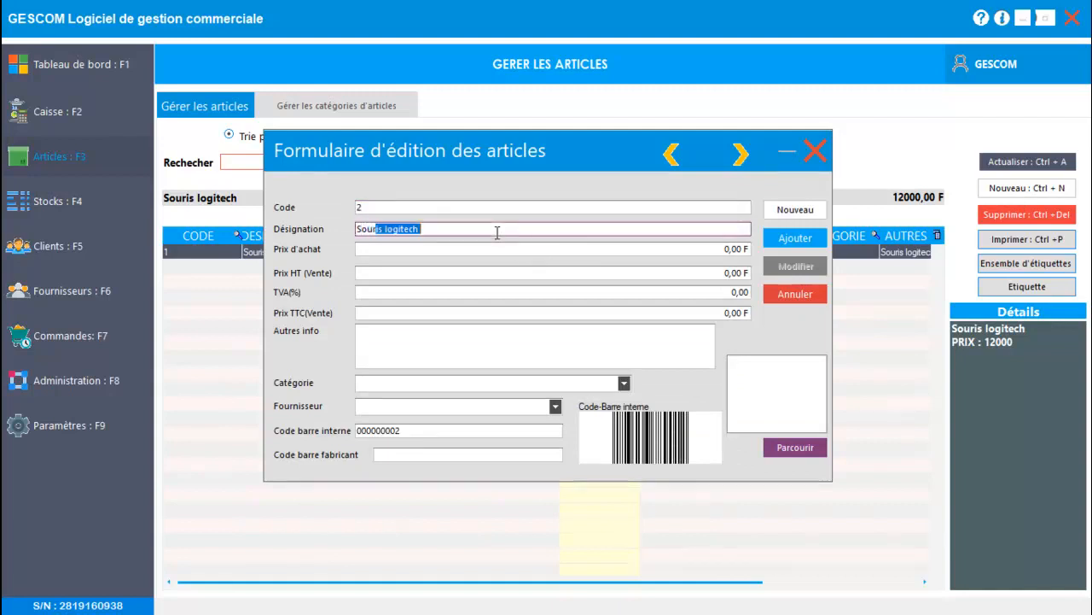
key(Right)
key(Tab)
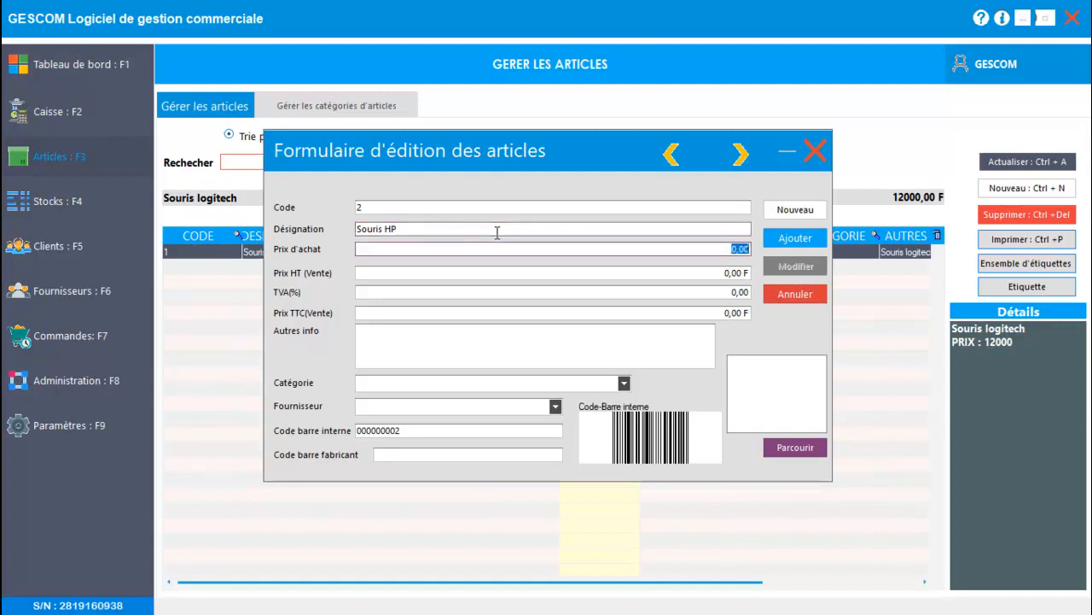
- Set the Souris HP article's purchase price to 15000 F and its HT selling price to 20000 F
text(15000)
key(Tab)
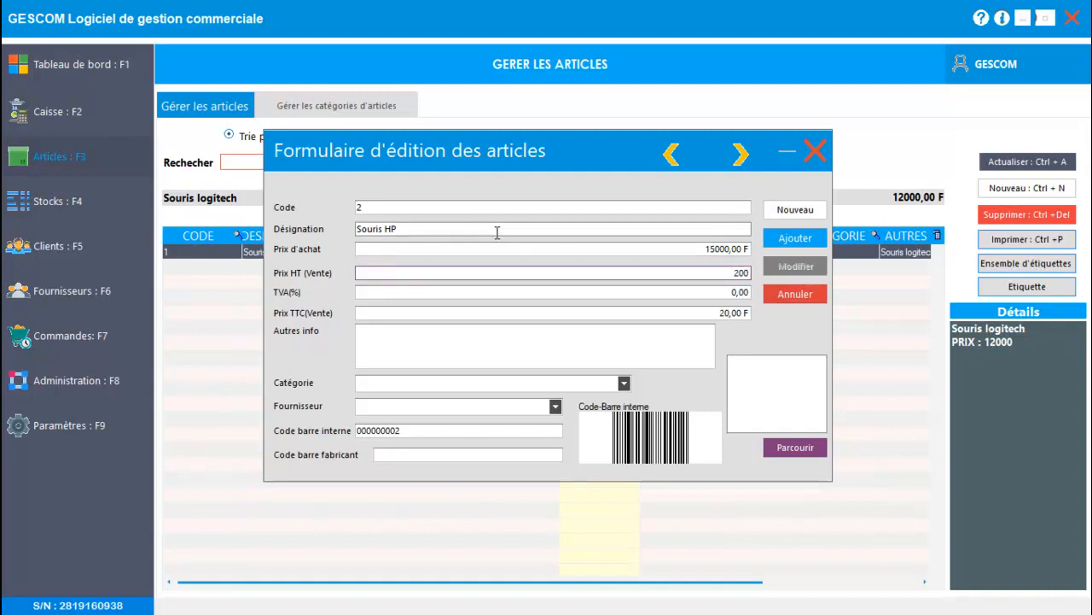
key(Tab)
key(Tab)
- Copy the designation Souris HP into the article's Autres info and assign the Souris category
click(411, 228)
key(ctrl+c)
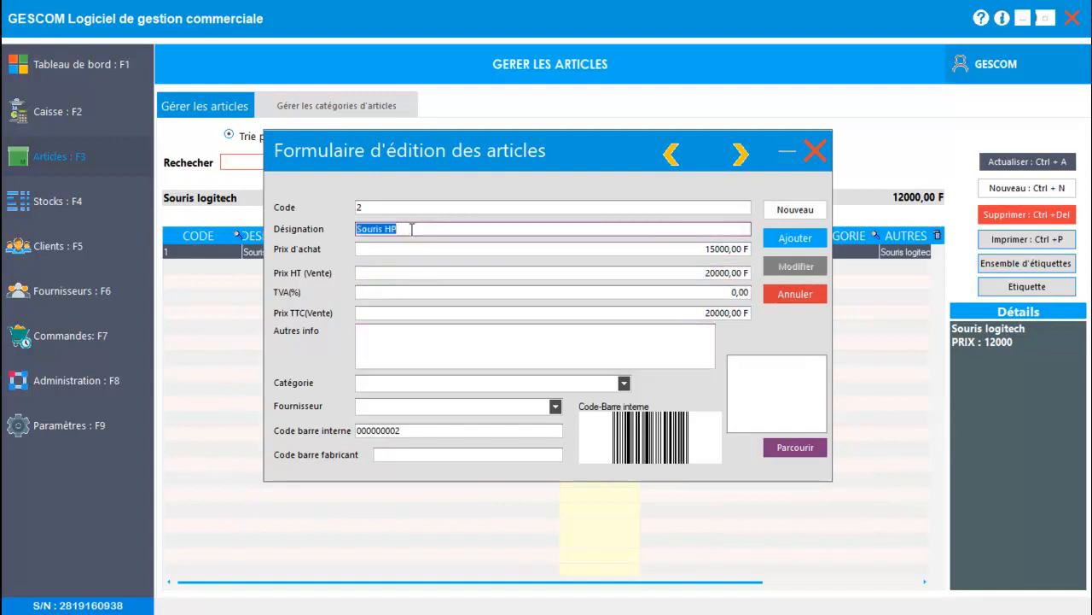
click(390, 361)
key(ctrl+v)
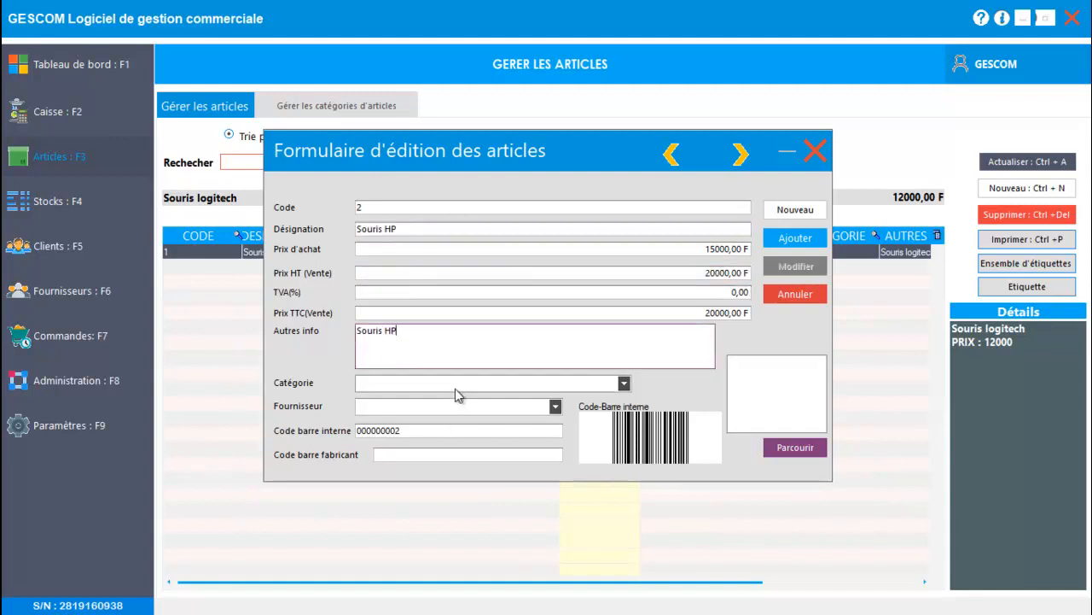
click(458, 383)
click(405, 459)
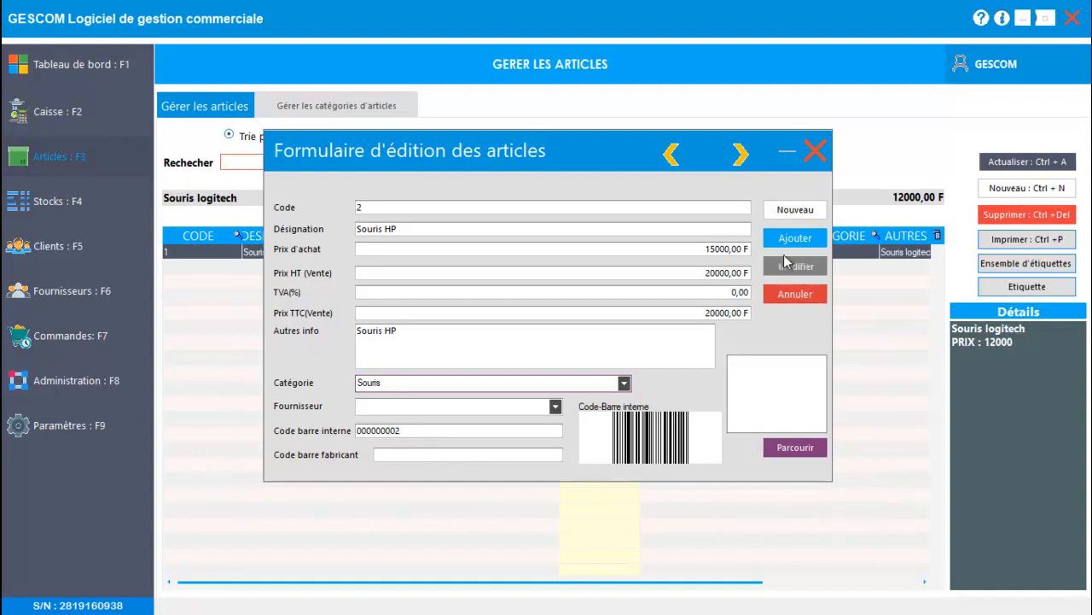
- Attach sceau_benin.png as the Souris HP article's photo and add the article to the table
click(785, 449)
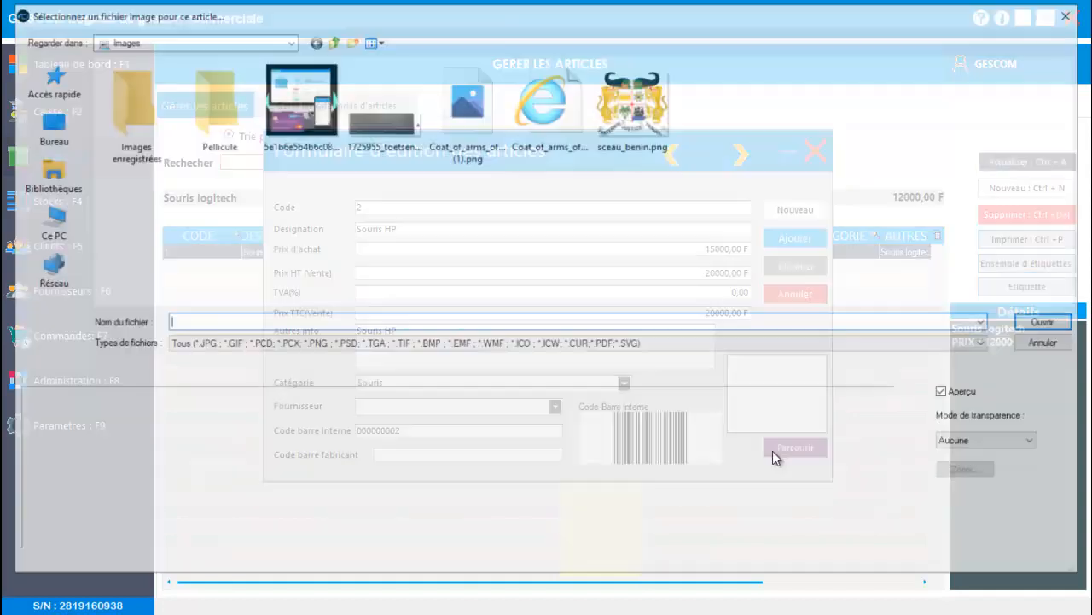
double_click(626, 120)
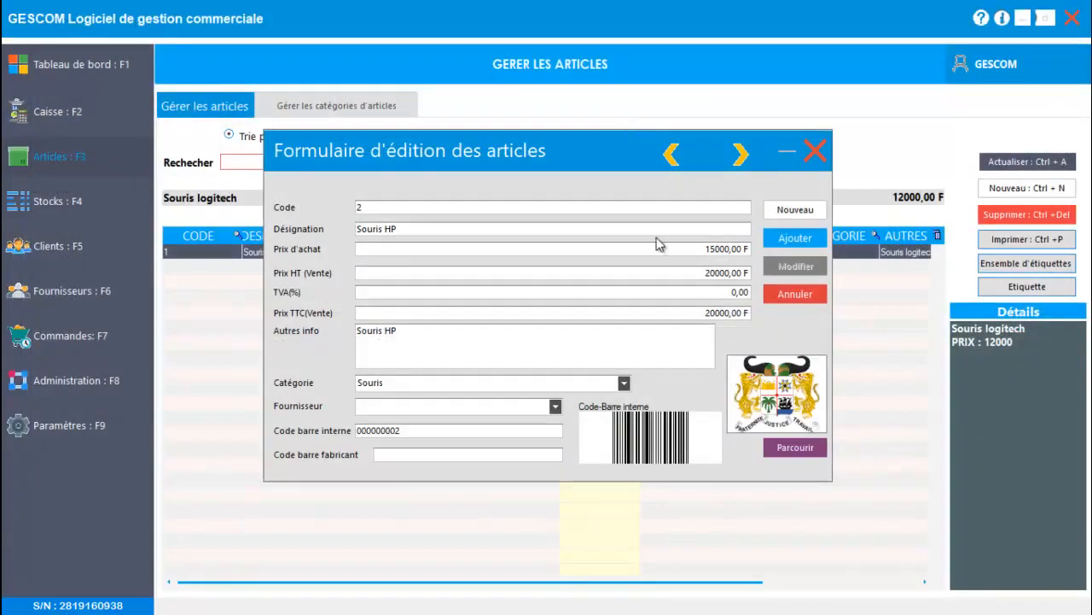
click(794, 240)
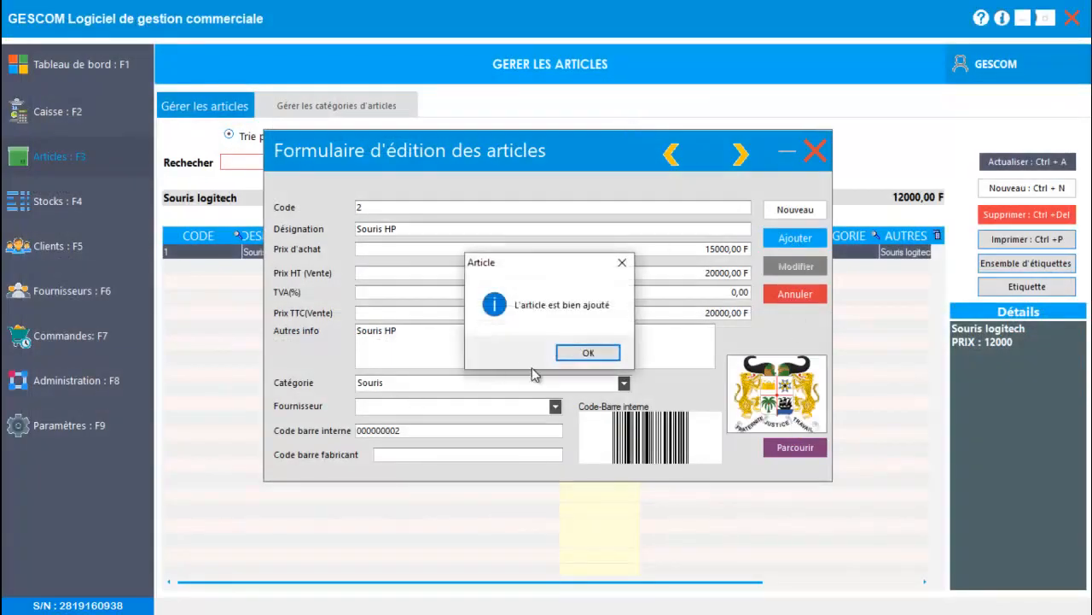
click(592, 356)
click(816, 151)
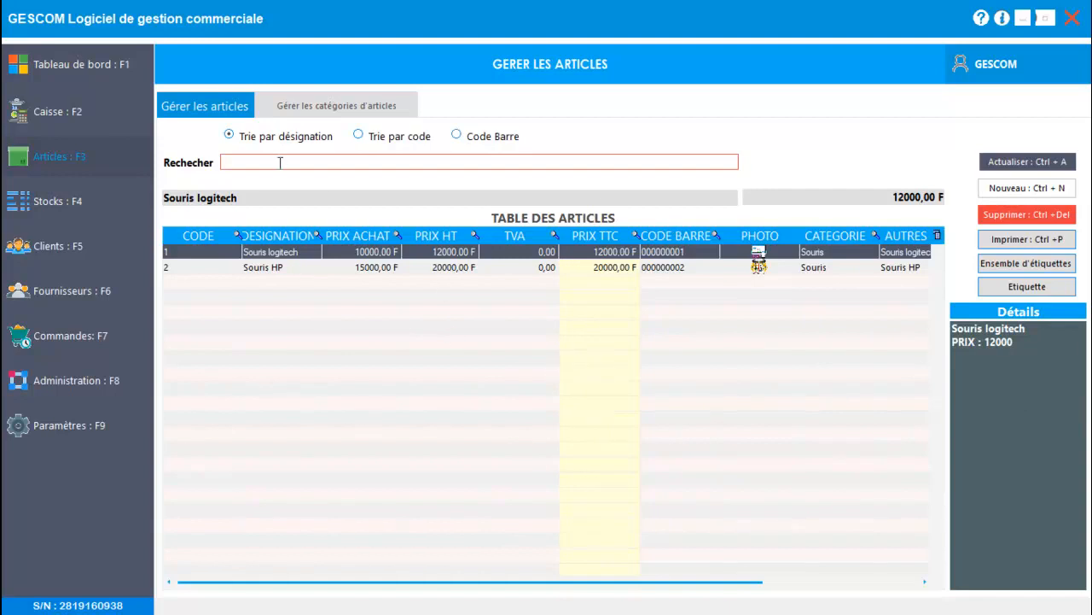
- Select the Souris HP article, preview the printable list of articles, and close the preview
click(603, 270)
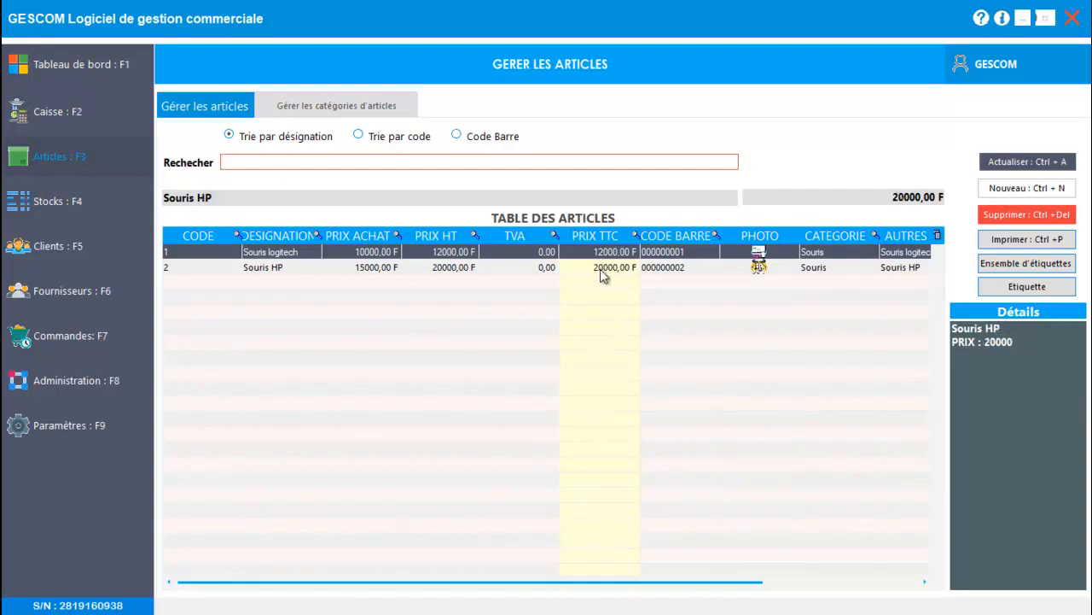
click(1018, 243)
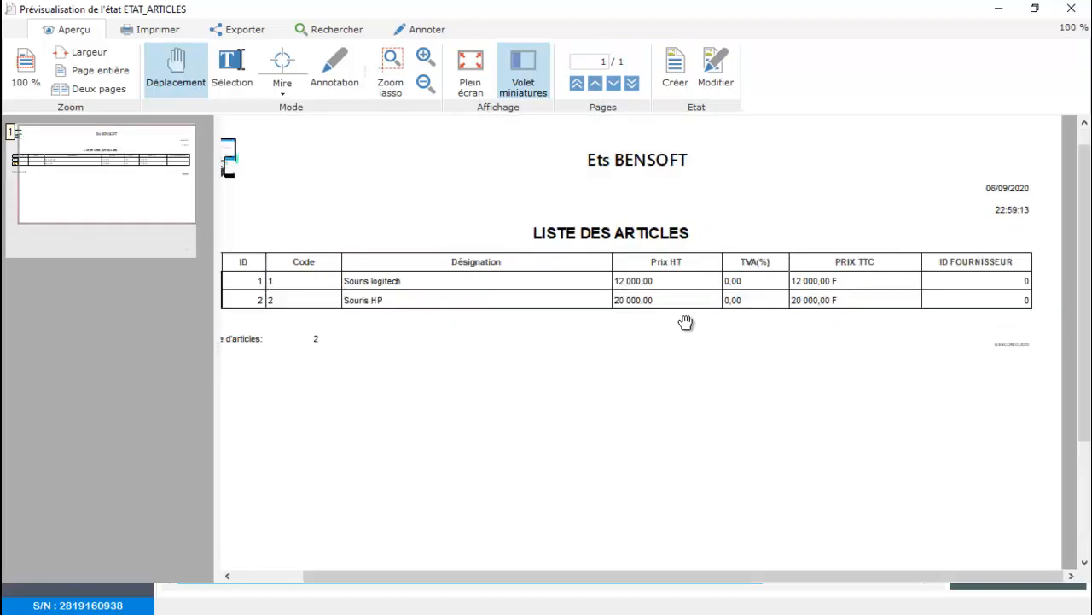
click(1085, 5)
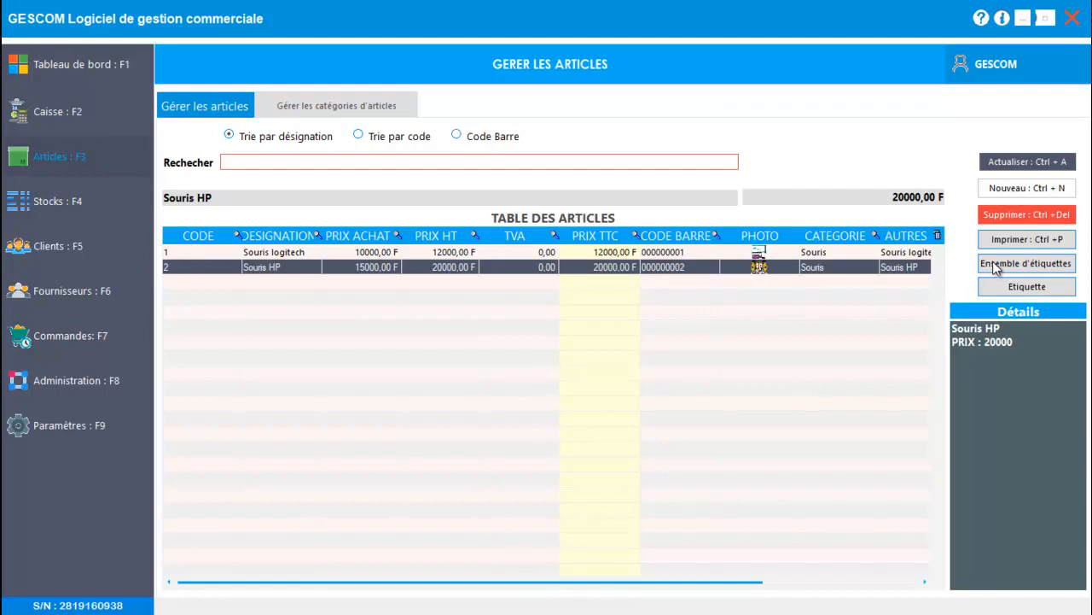
- Preview the combined barcode label sheet for all articles and examine the Souris logitech and Souris HP labels
click(1000, 266)
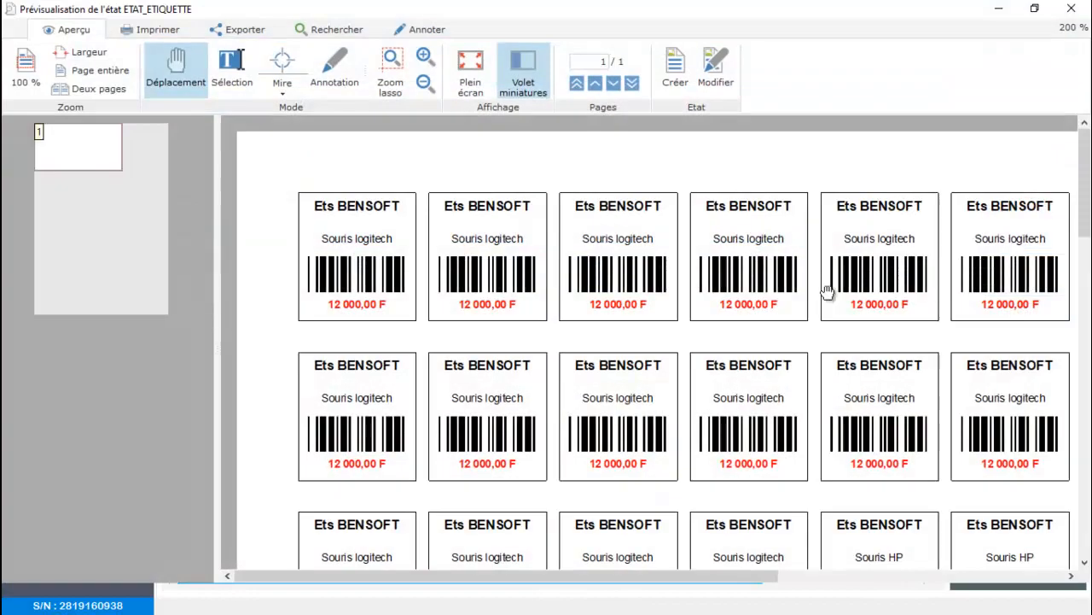
scroll(700, 309, down, 4)
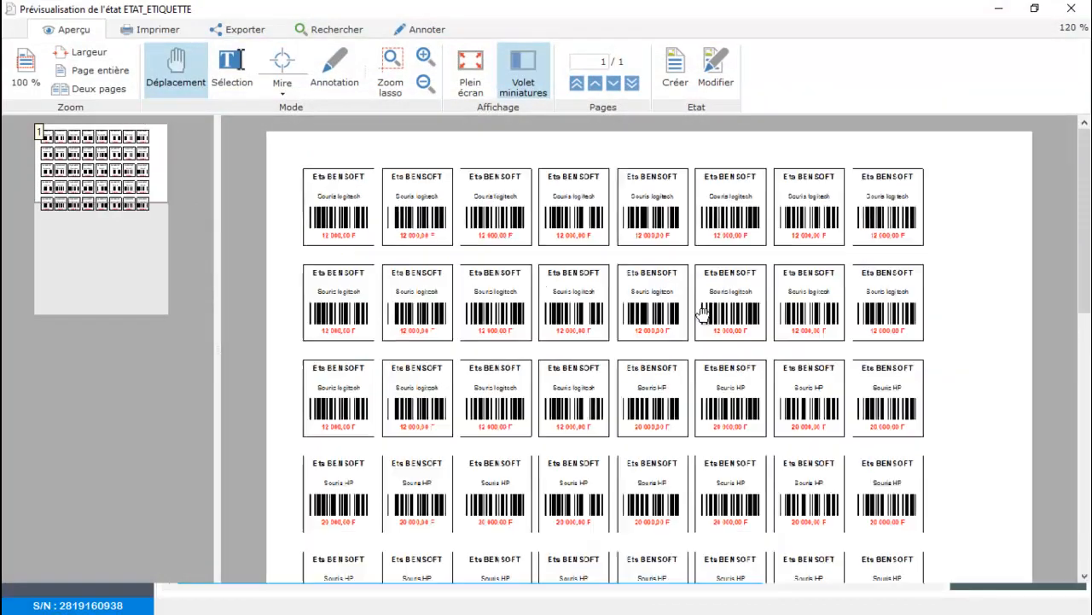
scroll(703, 315, up, 1)
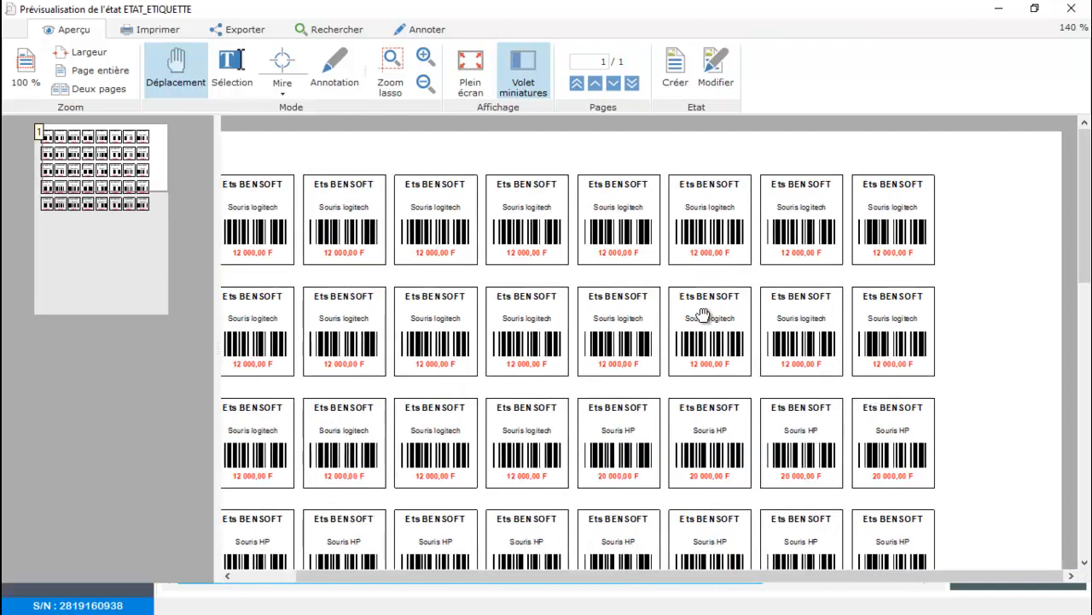
drag(418, 357, 457, 296)
scroll(446, 366, down, 4)
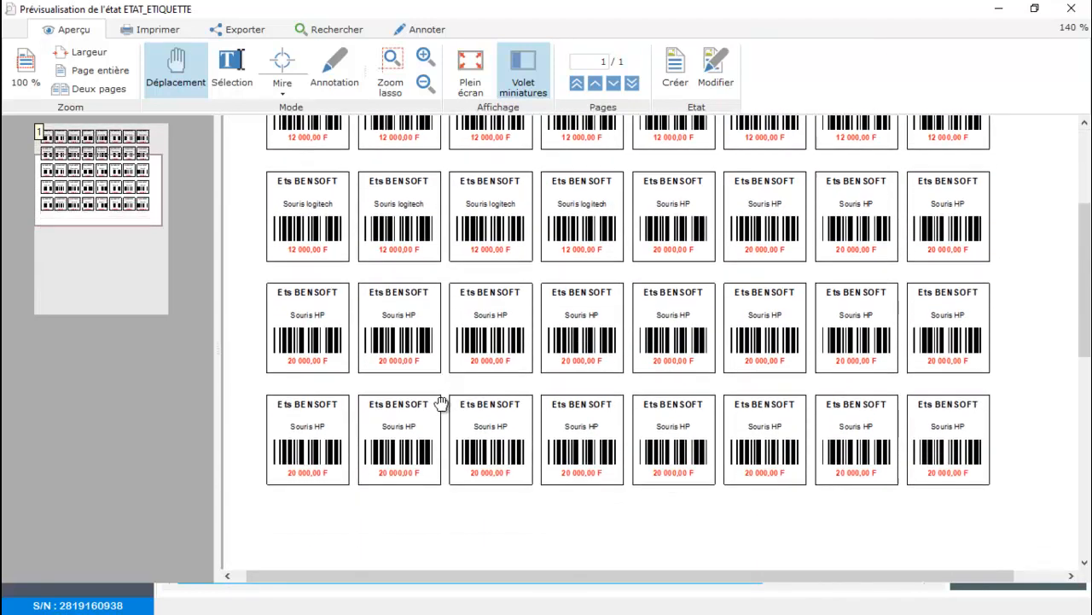
scroll(441, 402, down, 3)
scroll(441, 402, up, 7)
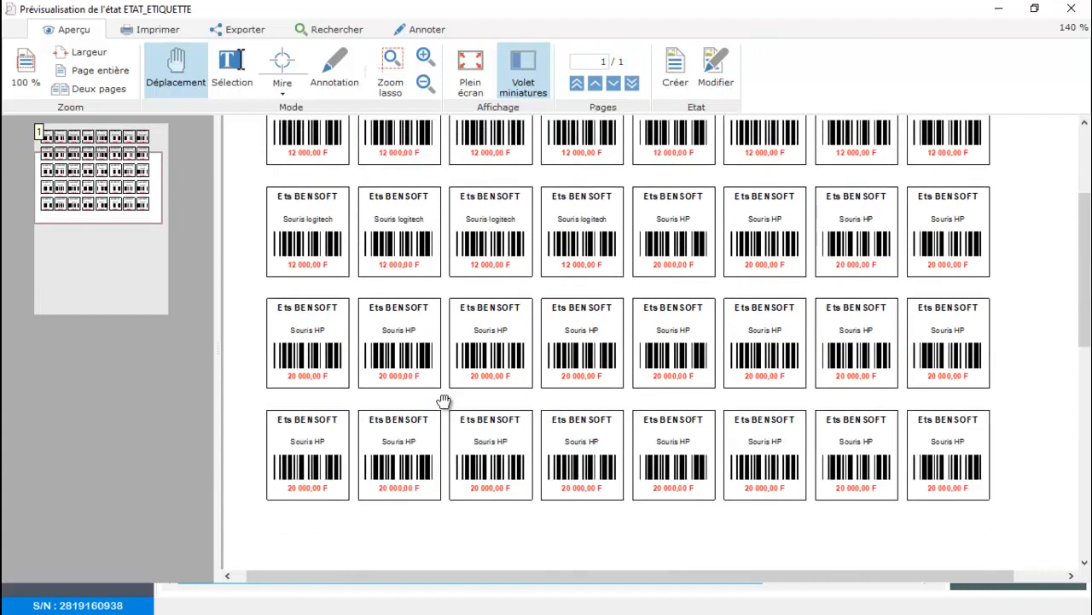
scroll(443, 402, up, 1)
scroll(500, 376, down, 2)
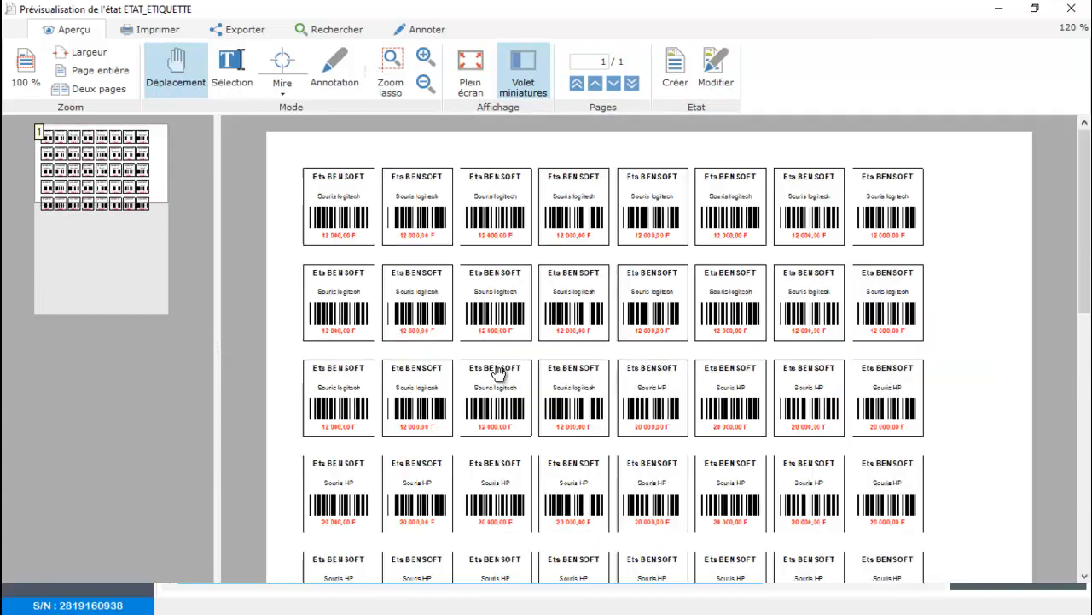
scroll(500, 375, up, 2)
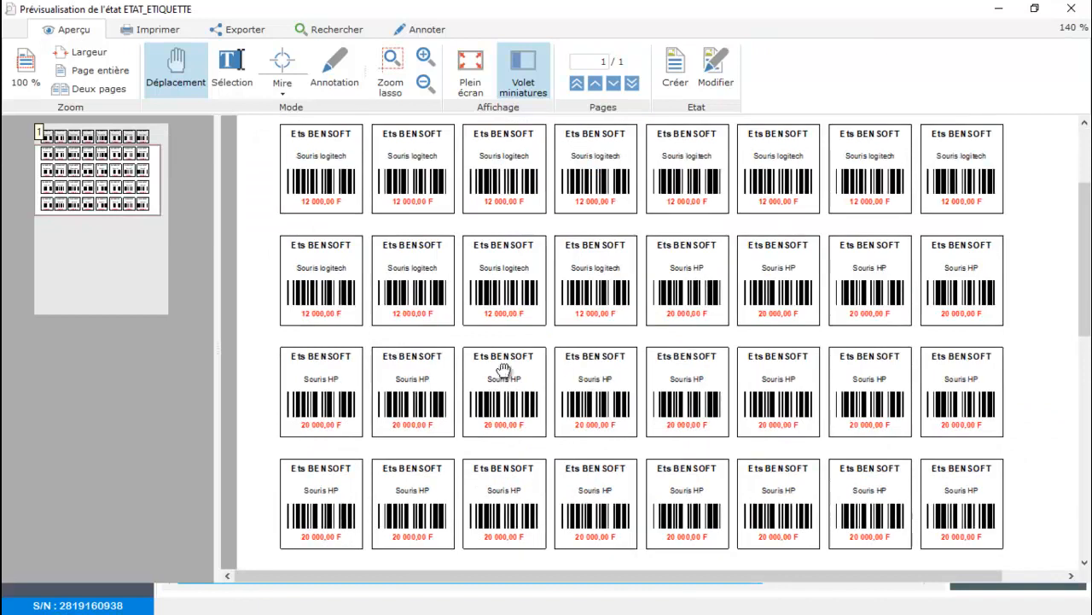
- Compare the Souris logitech and Souris HP labels across the combined barcode sheet and close the preview
scroll(499, 375, up, 4)
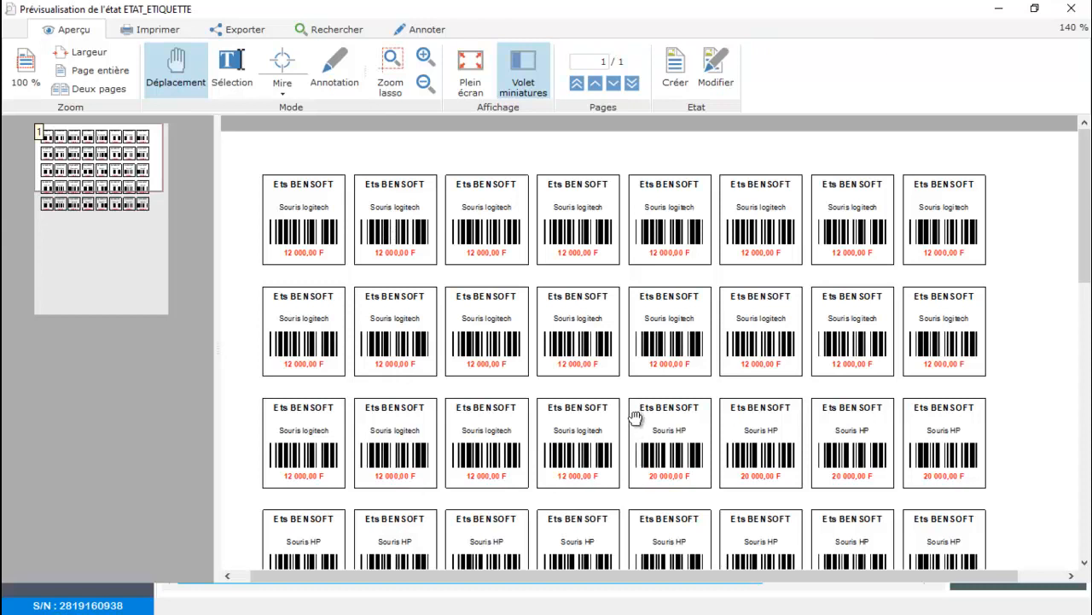
scroll(626, 435, down, 3)
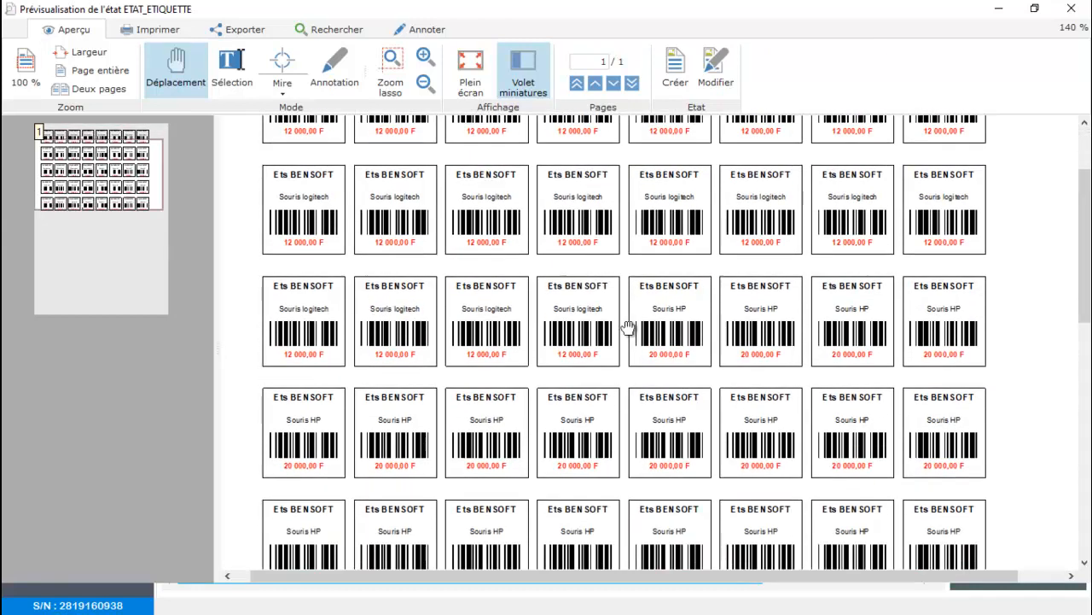
scroll(639, 311, up, 4)
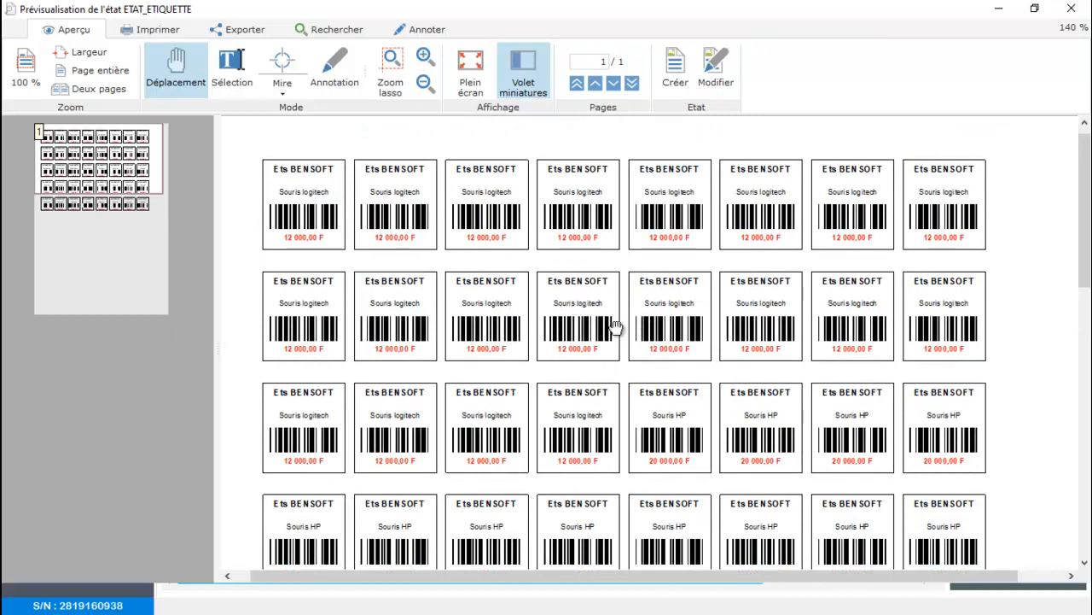
scroll(780, 397, down, 7)
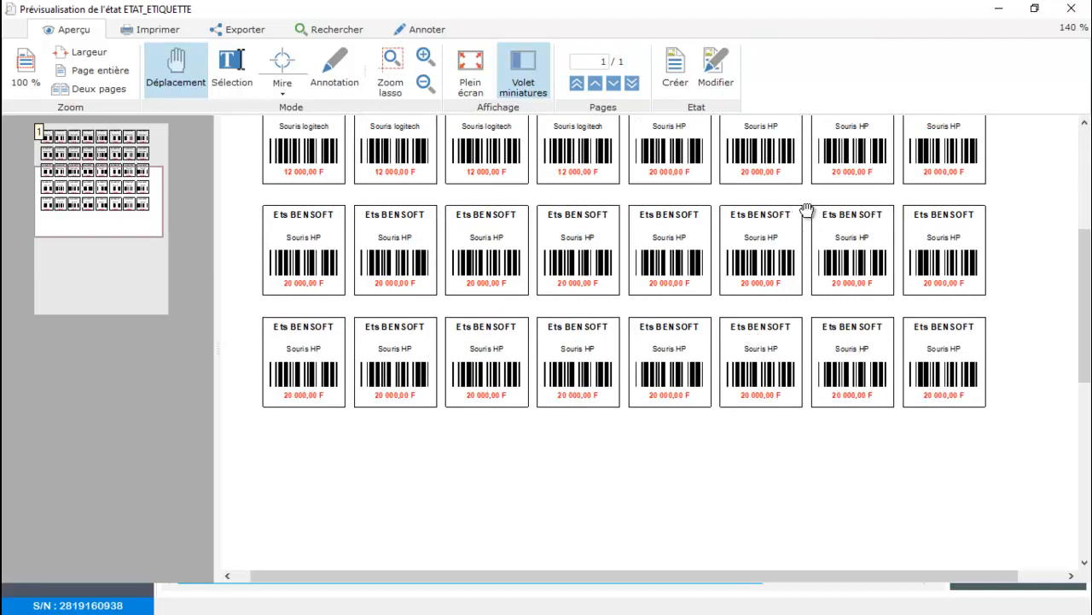
scroll(784, 254, up, 3)
scroll(783, 254, up, 4)
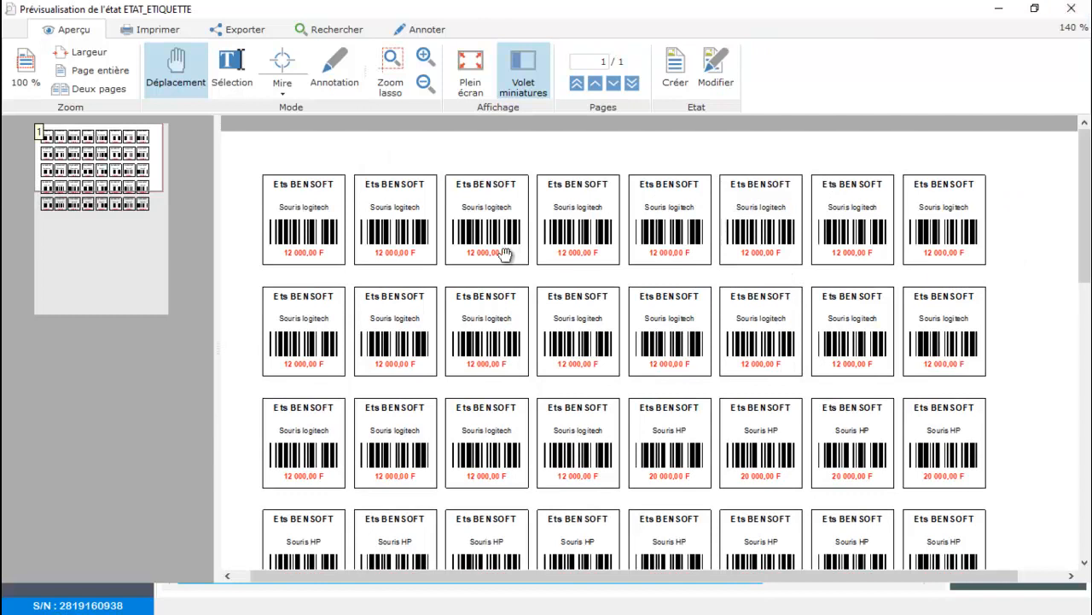
scroll(505, 255, down, 1)
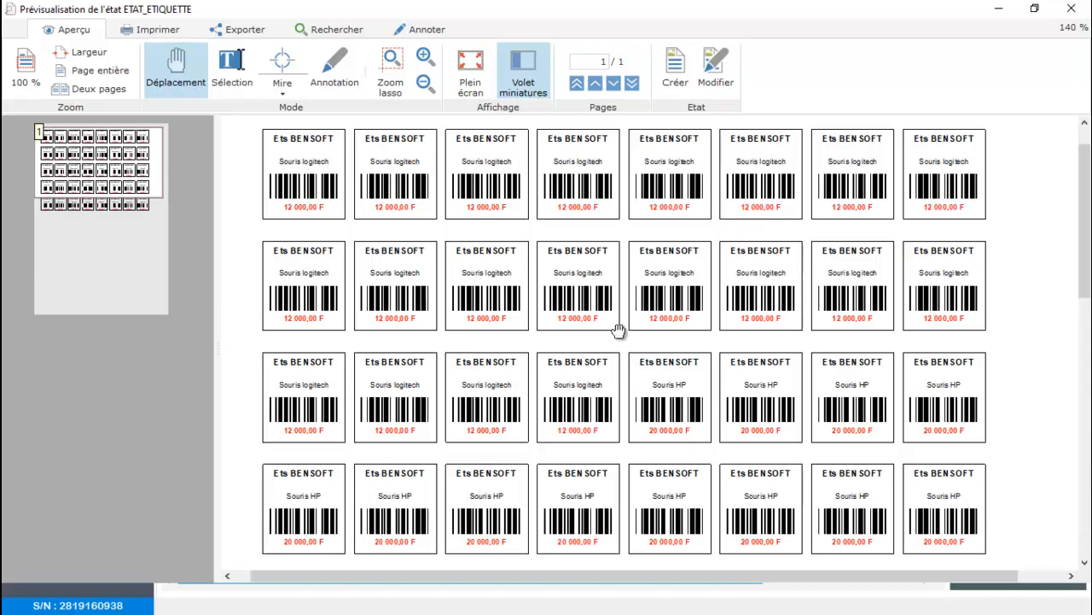
click(1082, 9)
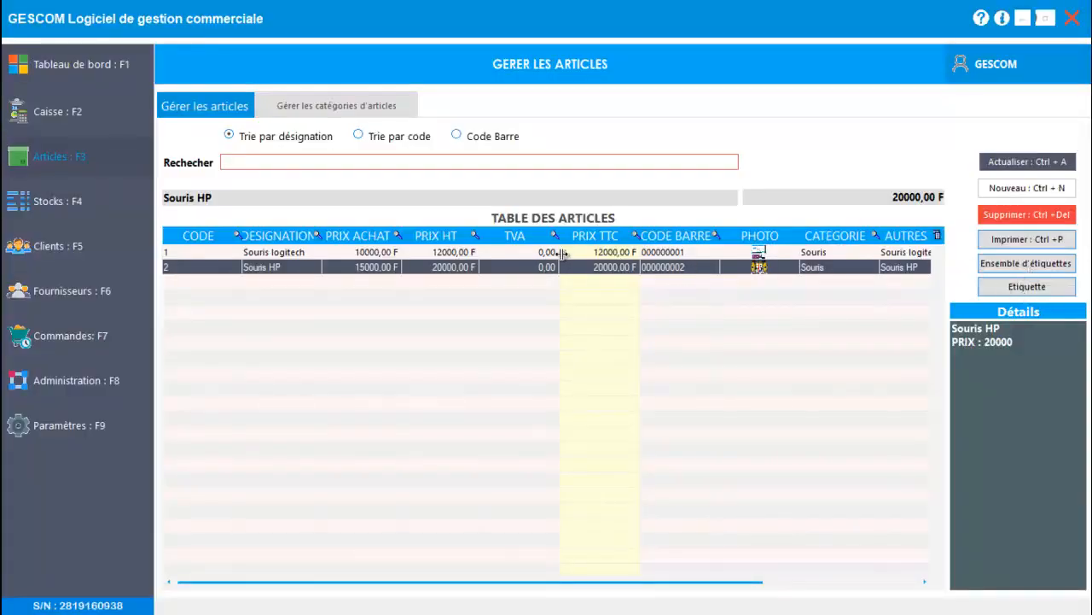
- Select the Souris HP article, preview its individual barcode label sheet, and close the preview
click(619, 253)
click(617, 267)
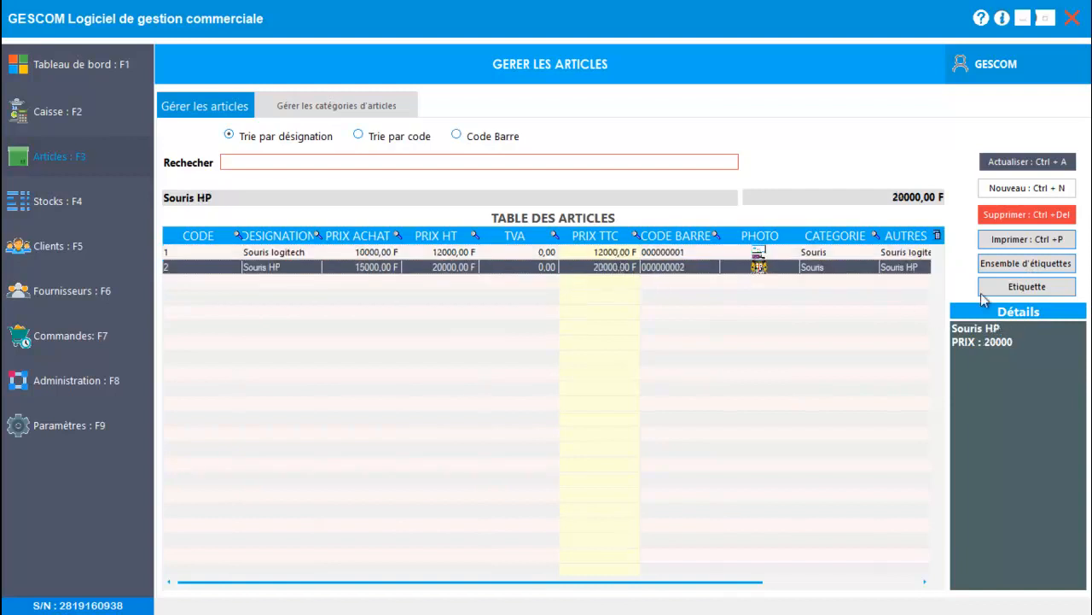
click(992, 288)
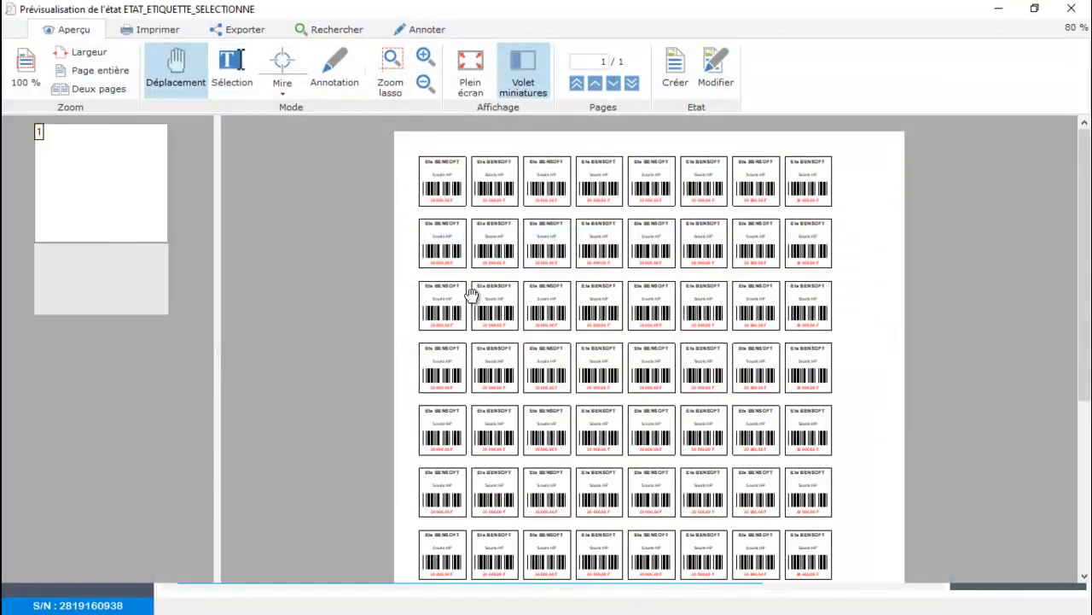
double_click(522, 303)
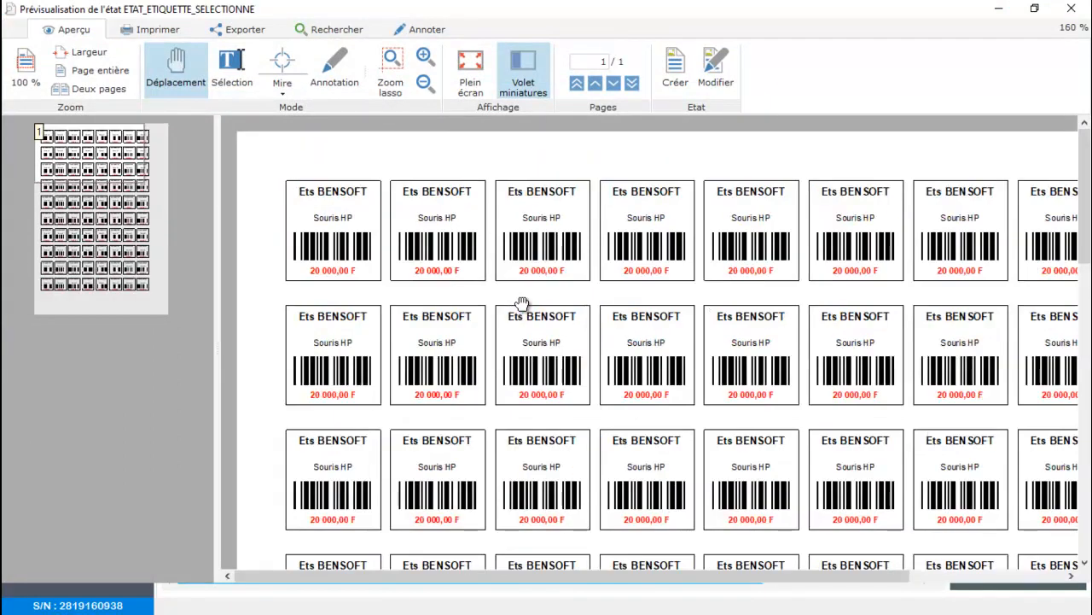
key(Escape)
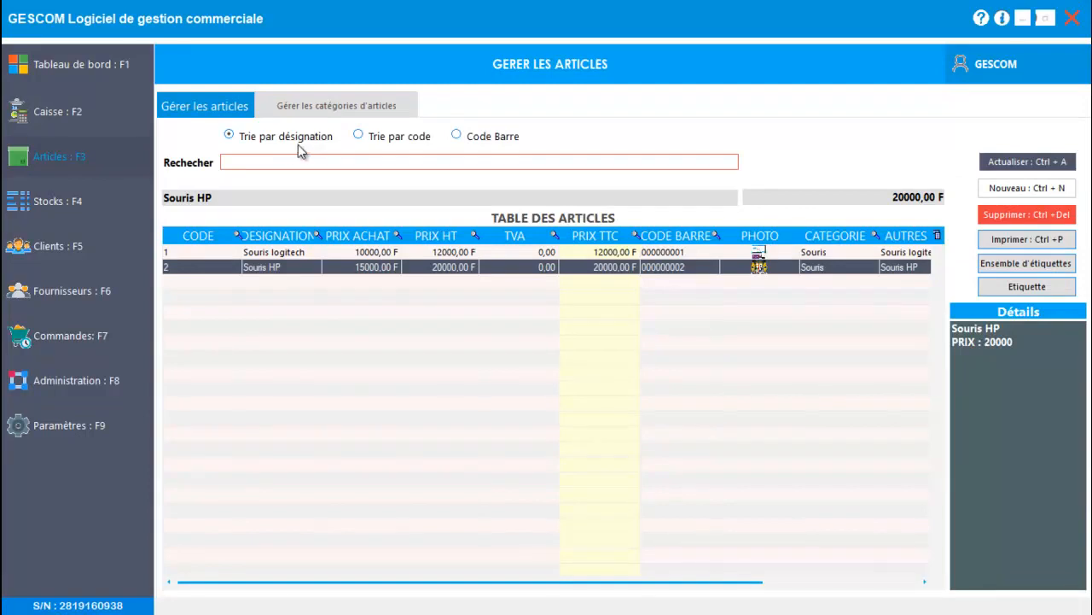
- Search the articles by designation for HP and remove the filter from the DESIGNATION column
click(269, 157)
text(HP)
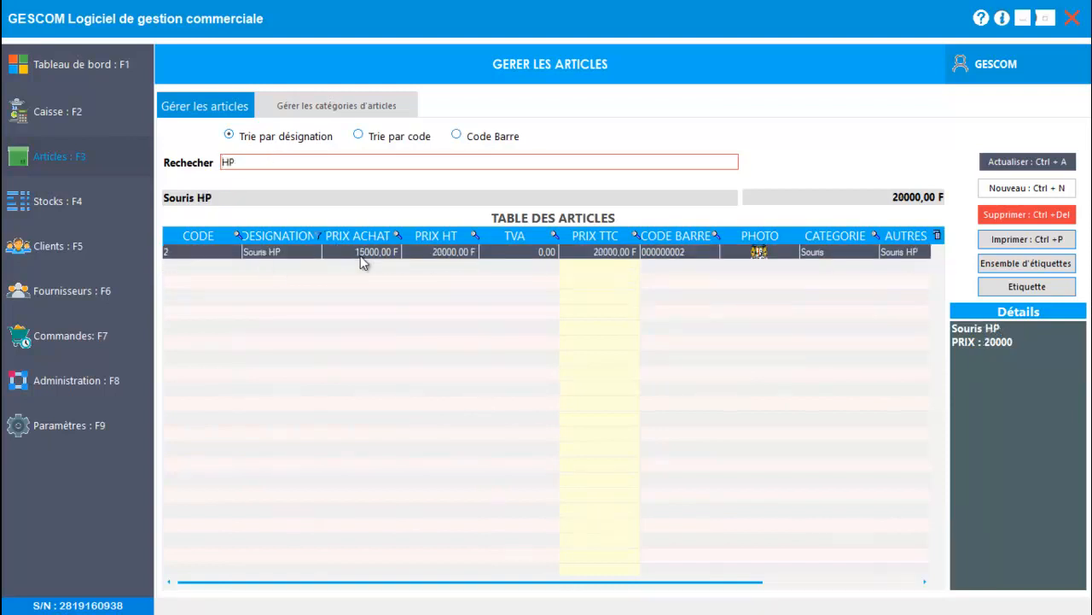
click(317, 236)
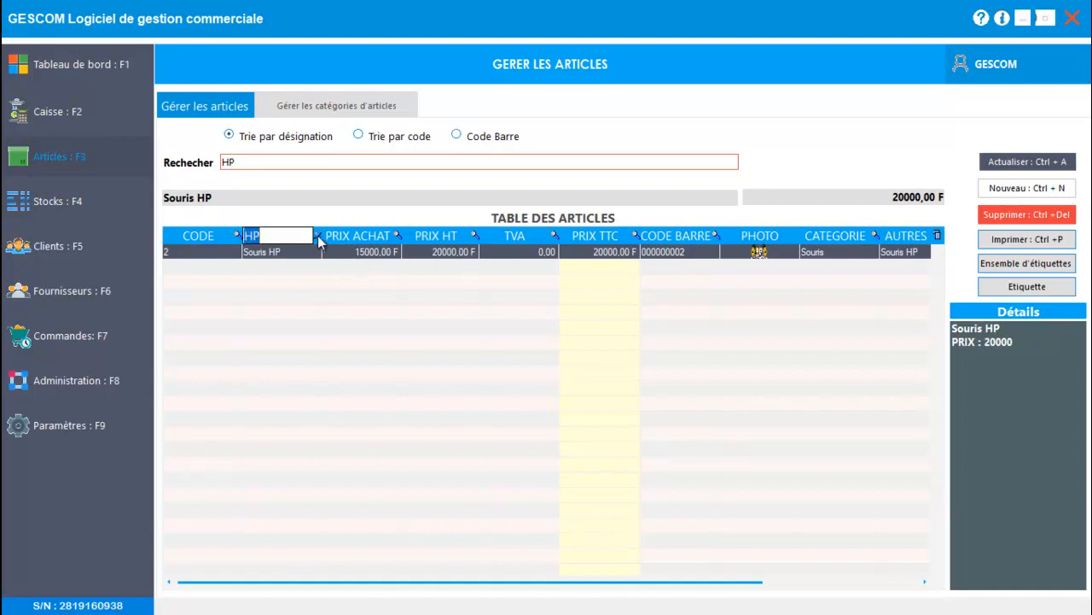
right_click(319, 237)
click(355, 289)
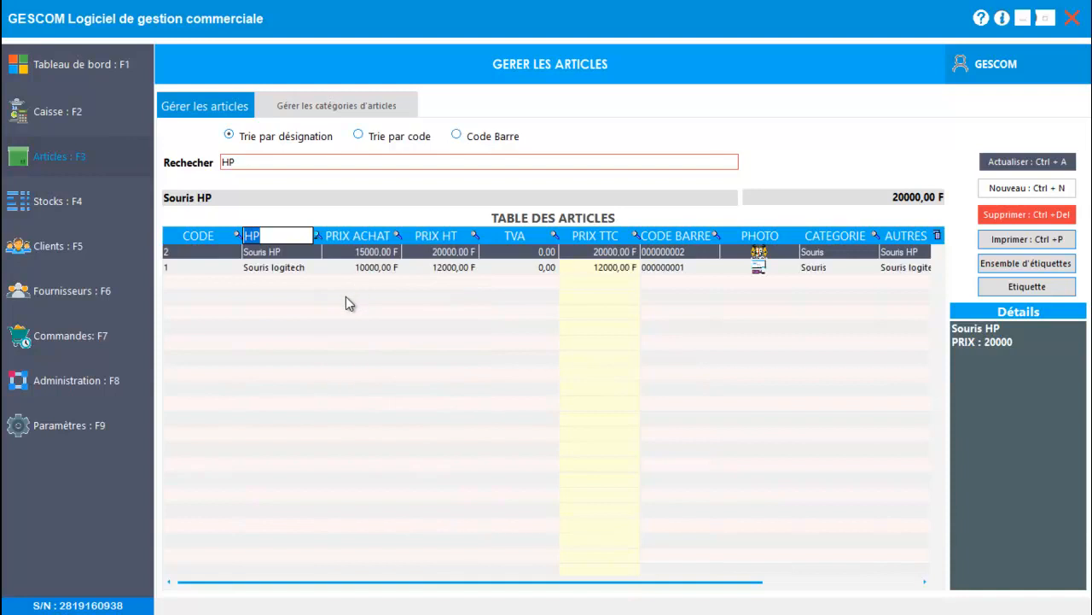
- Search the articles by designation for logit and widen the DESIGNATION column of the articles table
click(285, 165)
key(BackSpace)
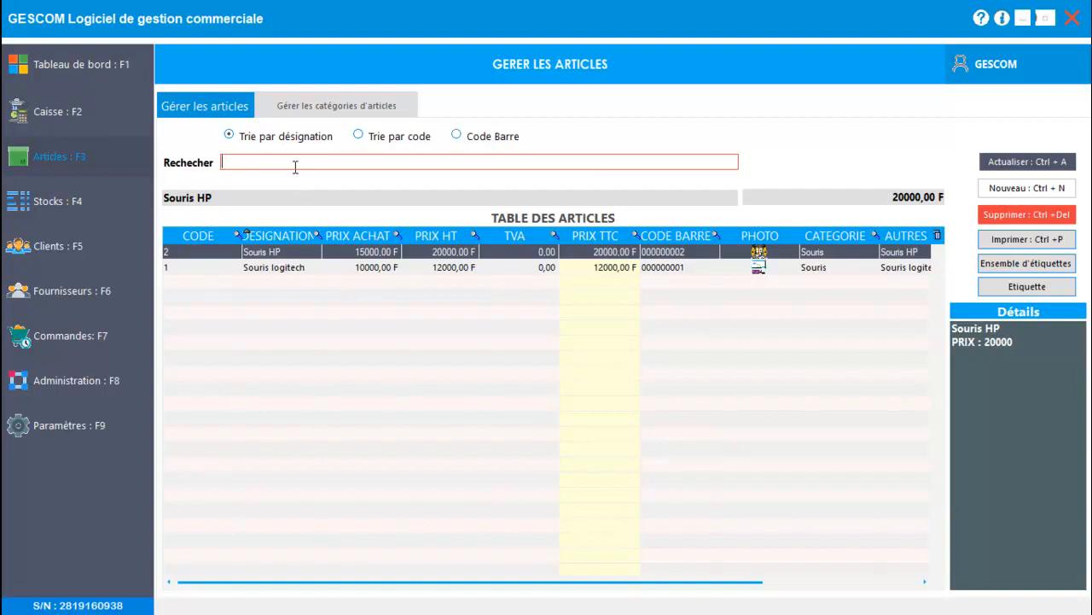
text(logit)
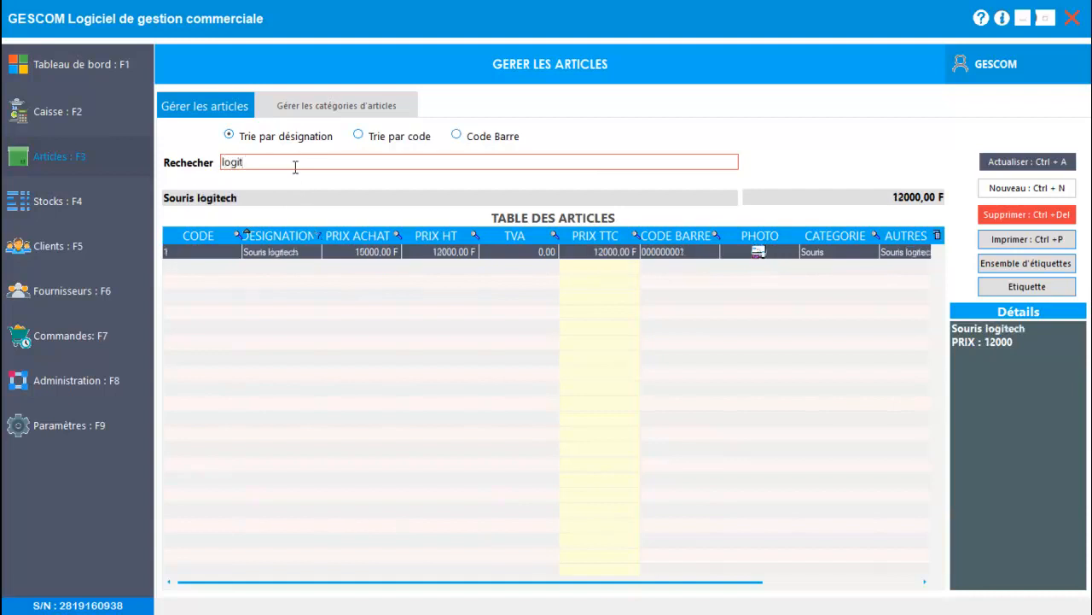
drag(324, 242, 455, 242)
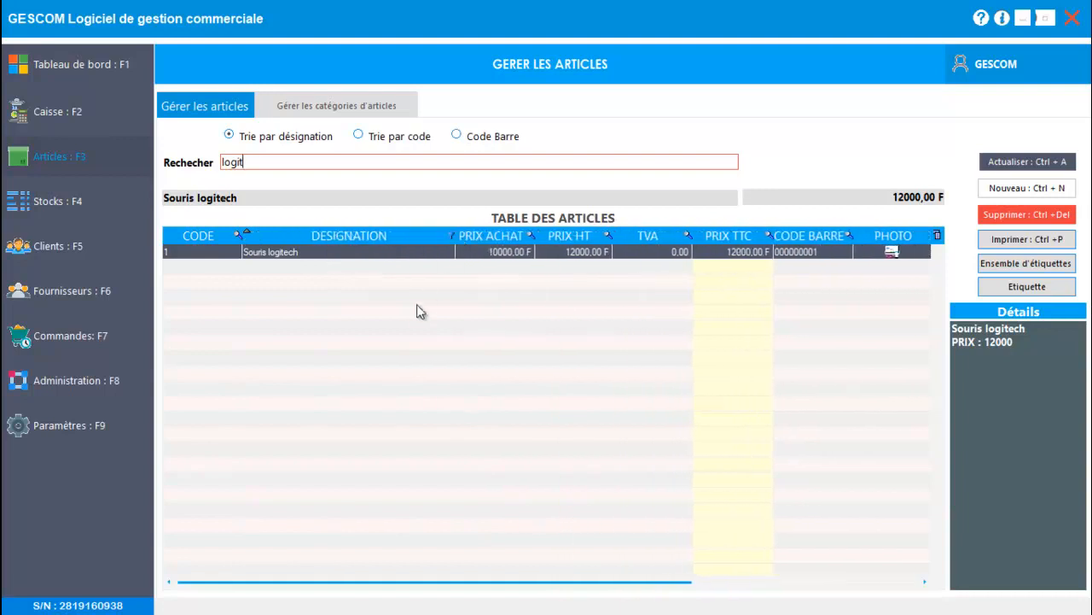
- Clear the designation search, look up the articles by code with 1 and 2, and empty the search
key(BackSpace)
key(BackSpace)
key(BackSpace)
key(BackSpace)
key(BackSpace)
click(373, 137)
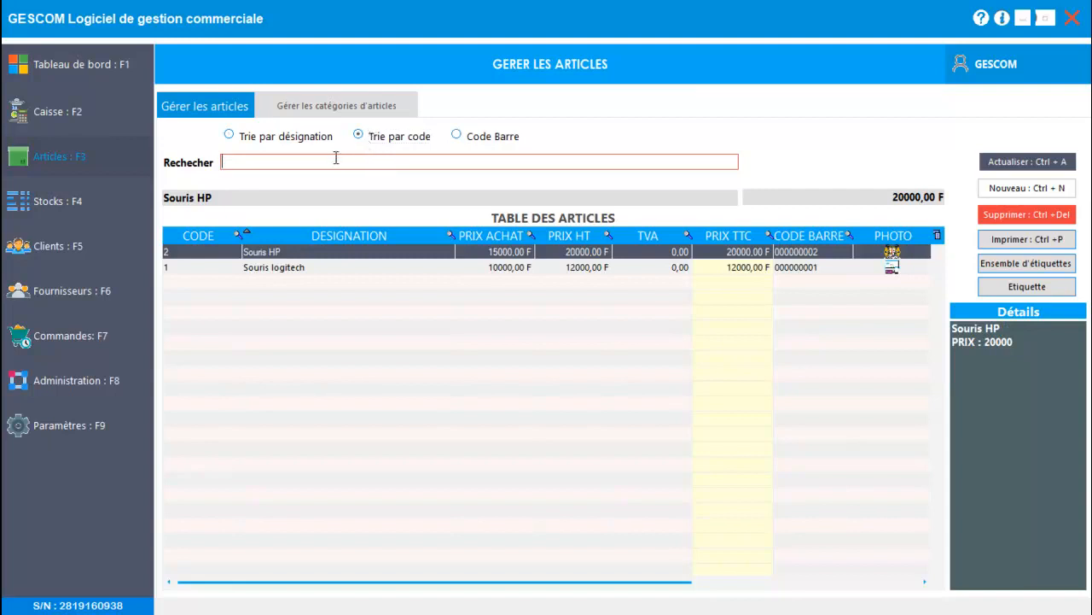
text(1)
key(BackSpace)
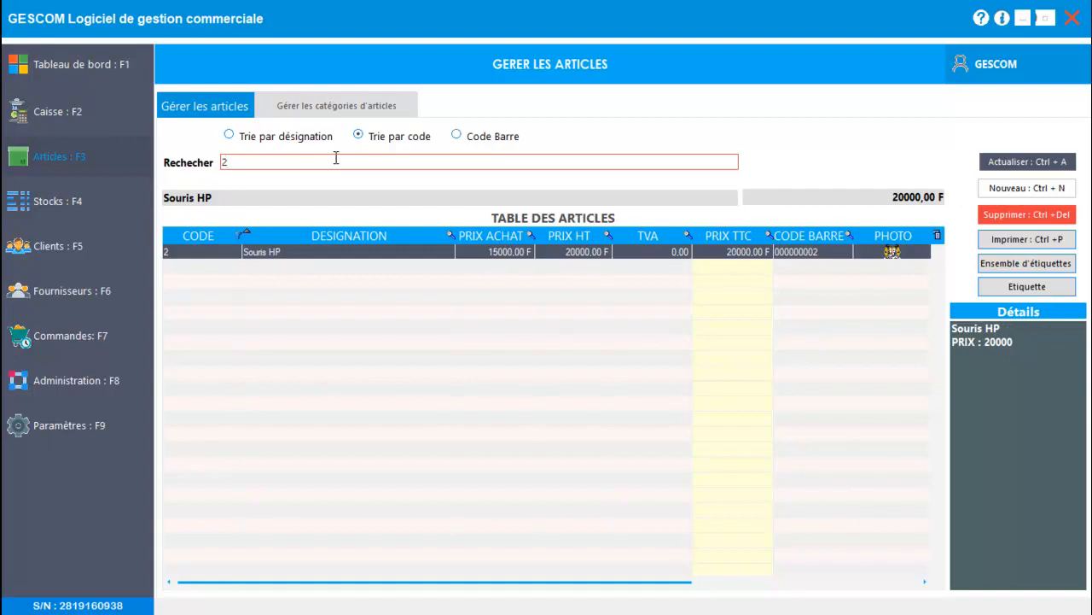
key(BackSpace)
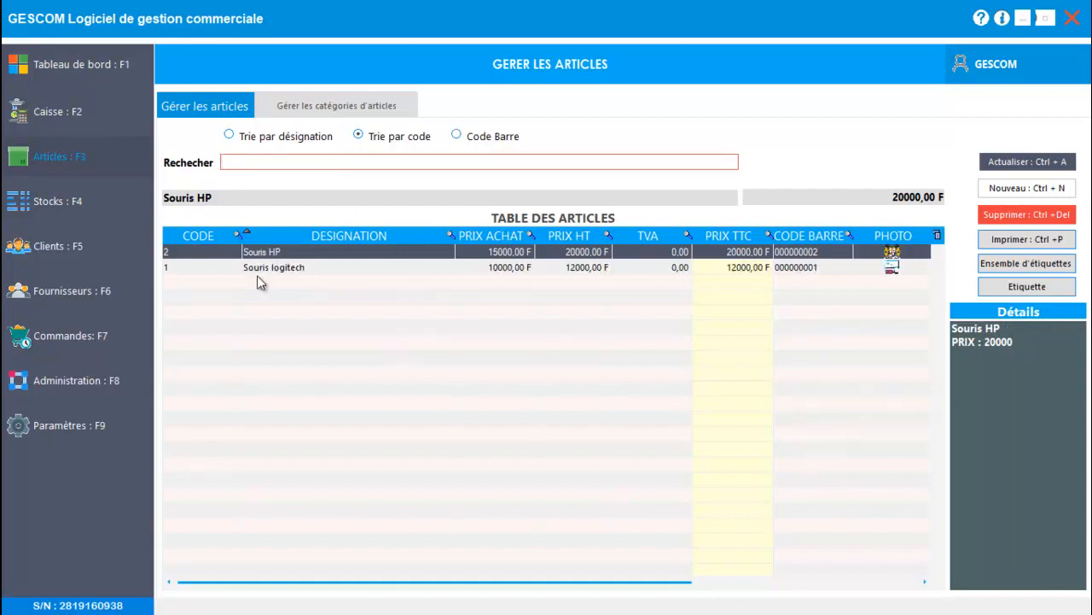
- View the article categories, return to the articles table, and log out of the current session
click(389, 105)
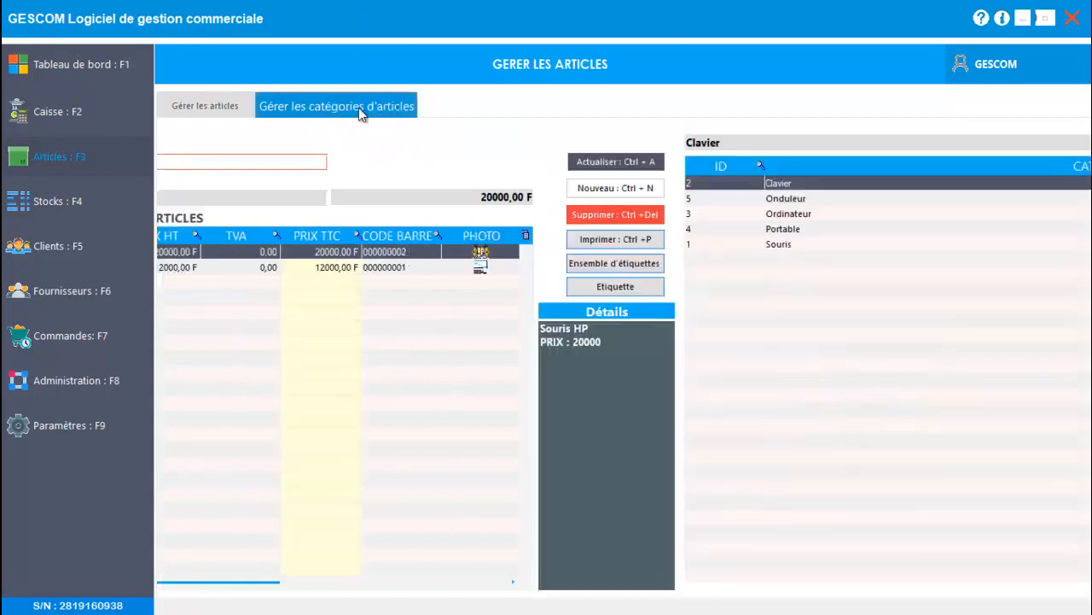
click(197, 109)
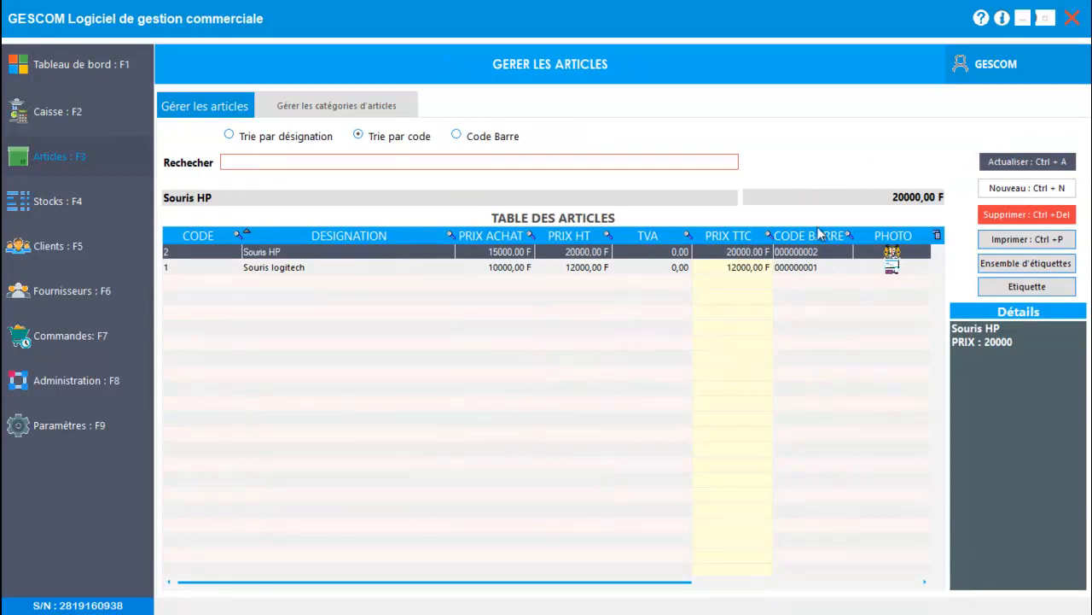
click(1007, 73)
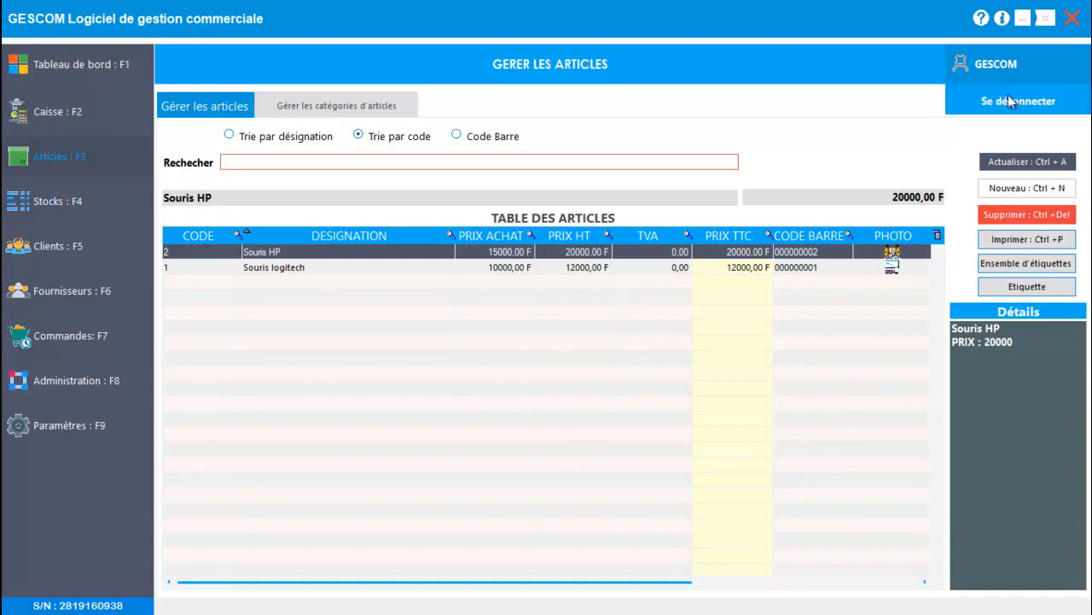
click(1012, 104)
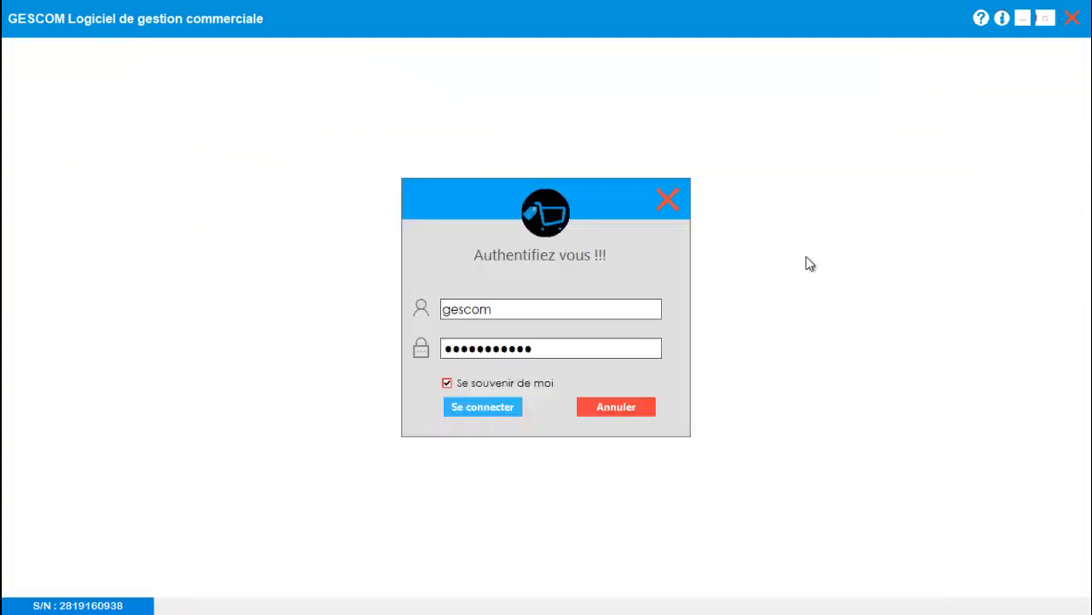